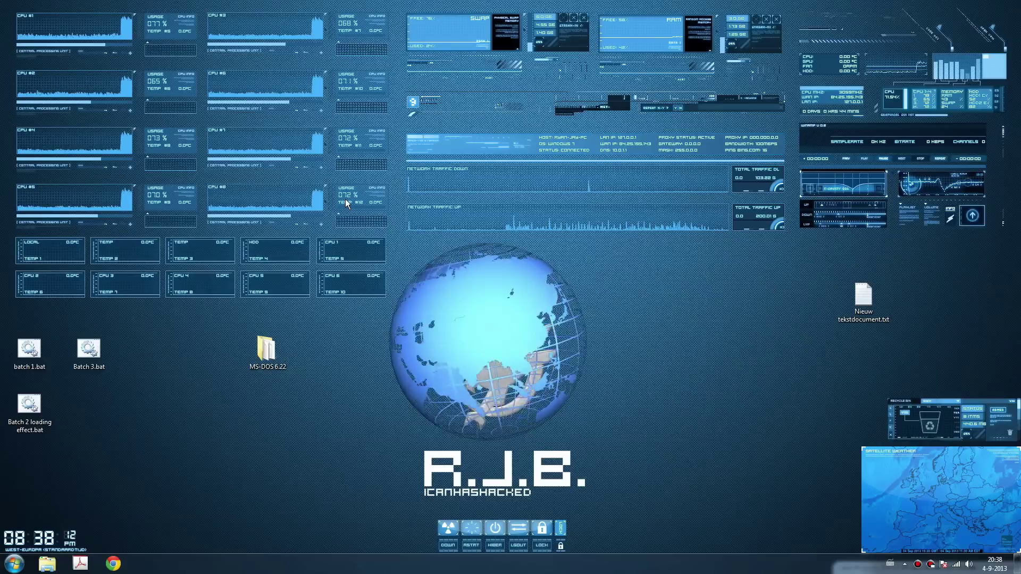
Open the MS-DOS 6.22 folder on the desktop and look over its disk image files
double_click(279, 339)
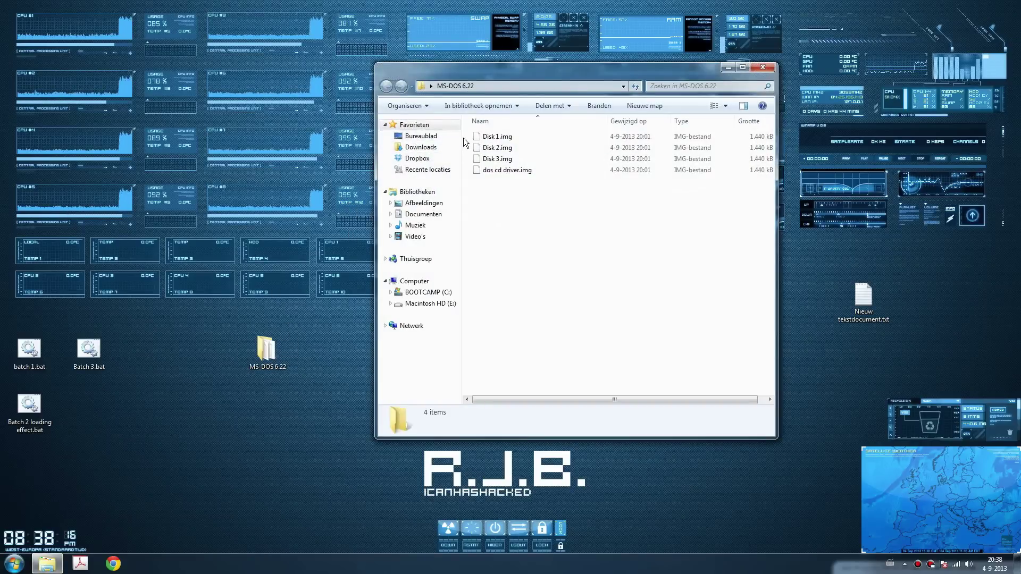
drag(464, 138, 484, 178)
click(492, 206)
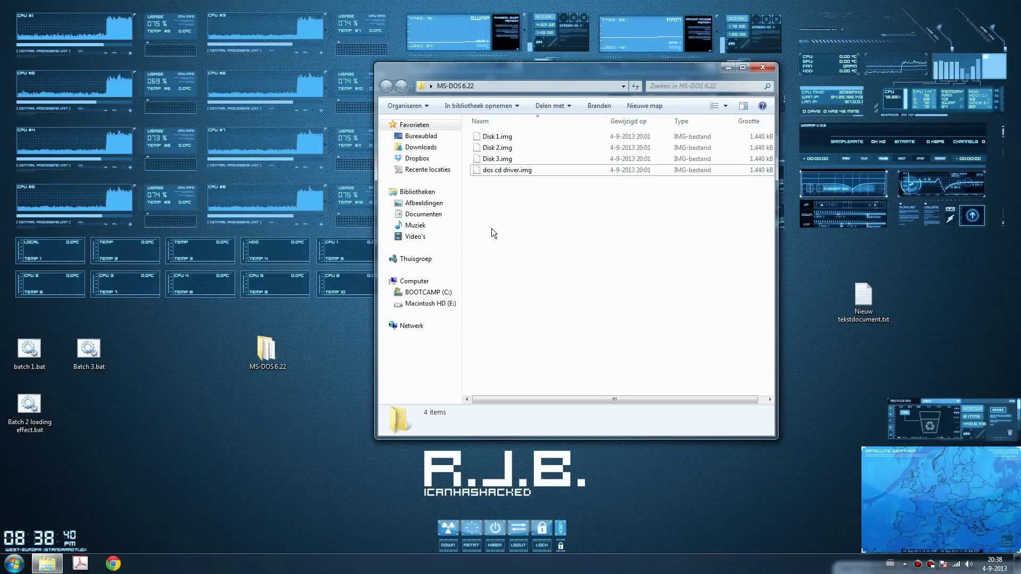
Launch Microsoft Virtual PC and go through the new machine wizard with the option to create a virtual machine
click(13, 563)
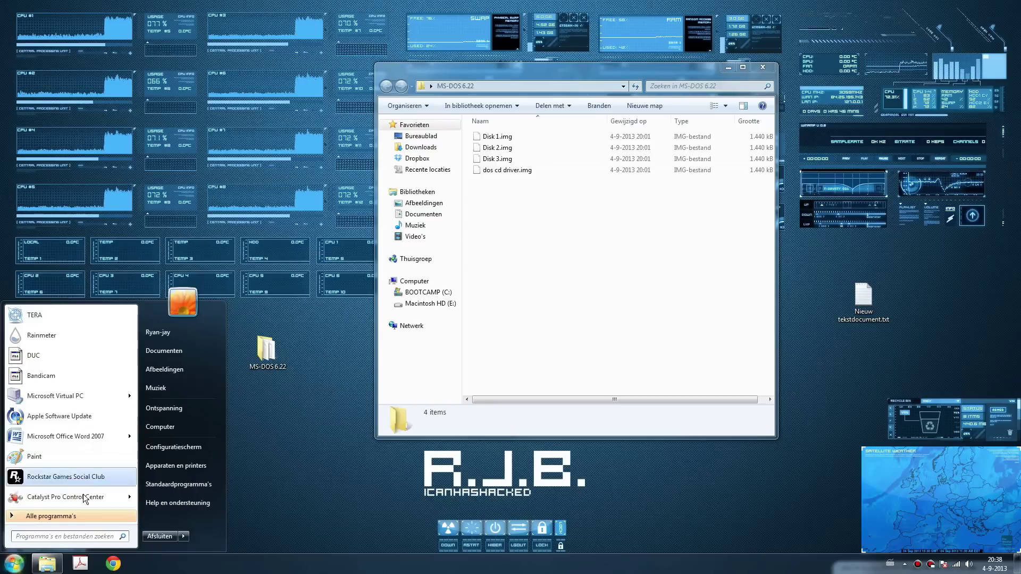
click(99, 402)
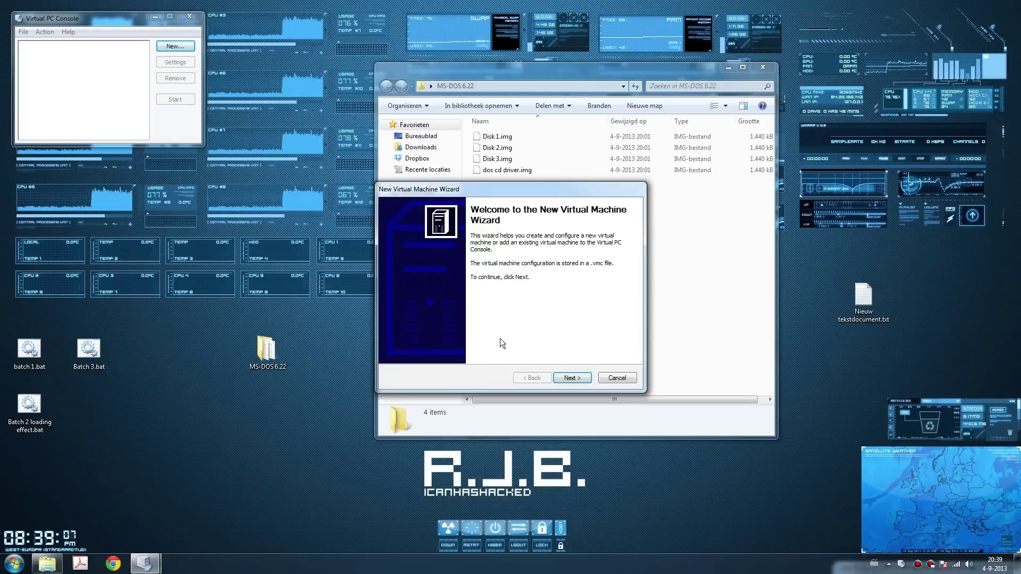
click(567, 375)
click(547, 377)
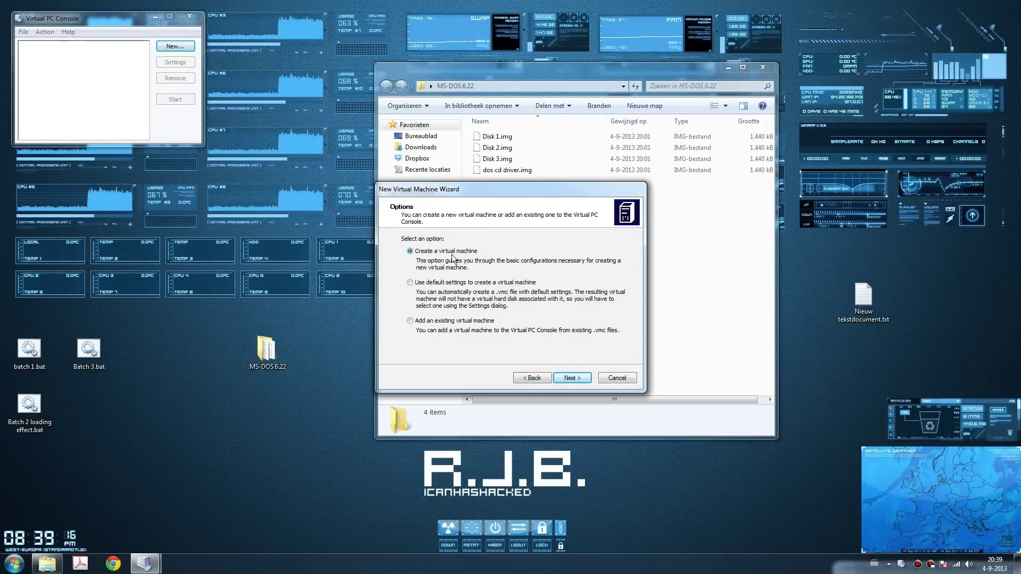
click(559, 372)
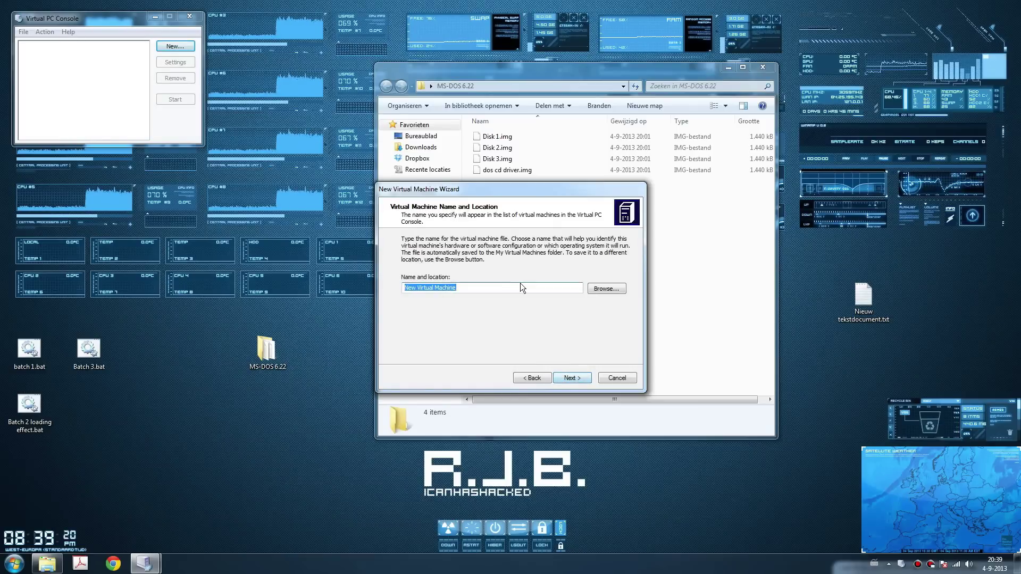
Name the new virtual machine DOS, keeping the default save location
click(602, 288)
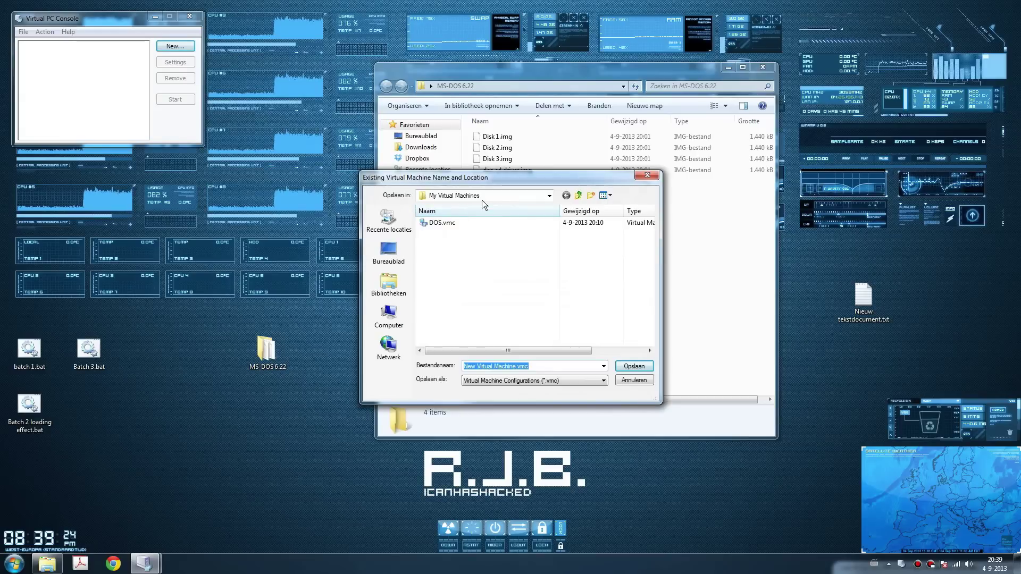
click(633, 379)
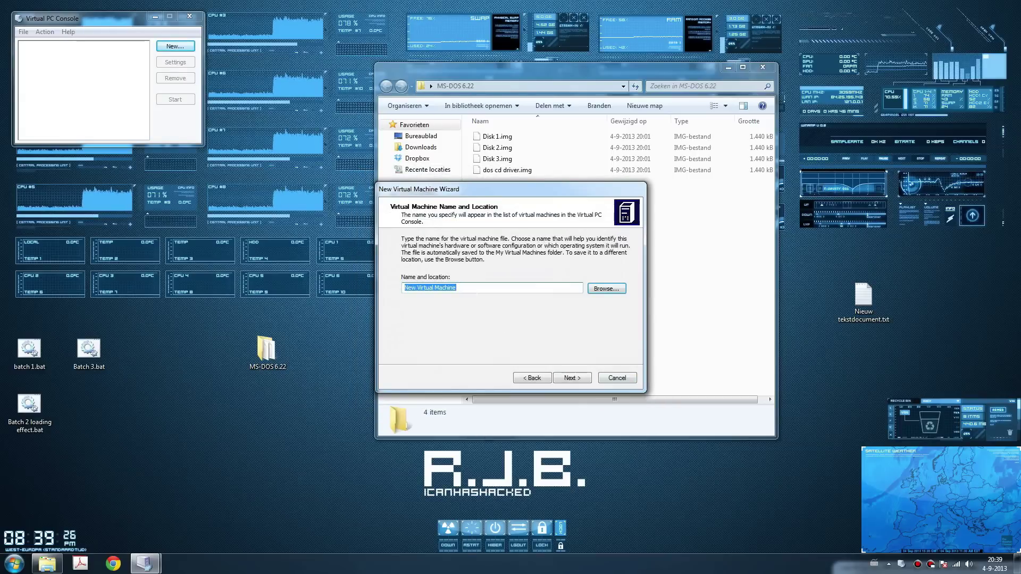
text(DOS)
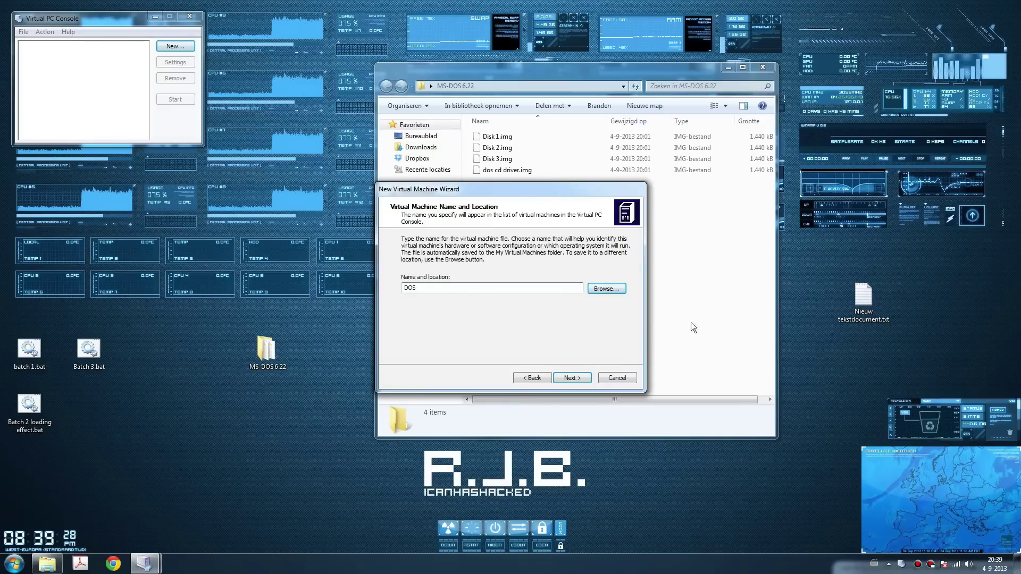
click(570, 377)
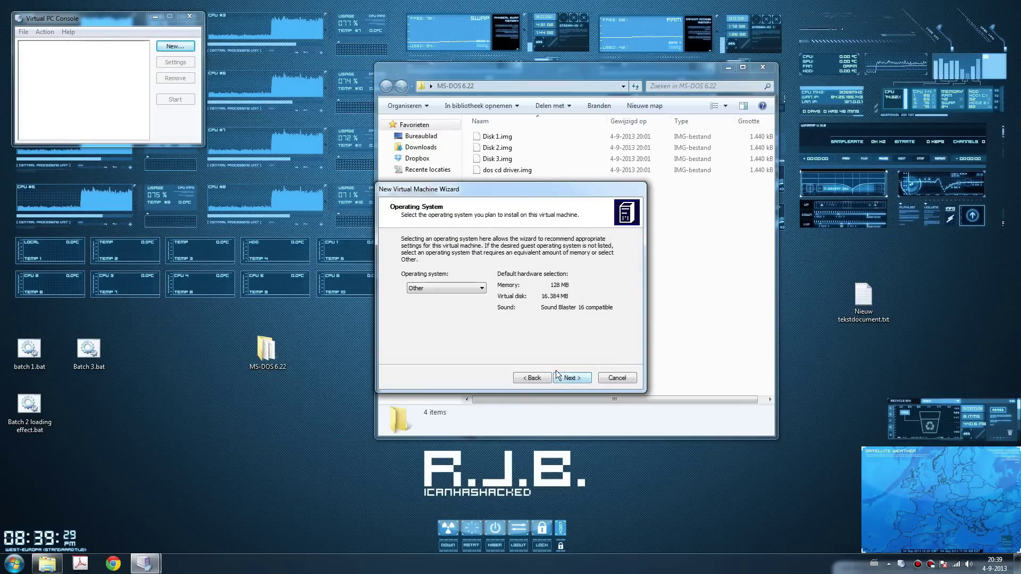
Choose Windows 98 as the virtual machine's operating system and accept the recommended RAM
click(481, 289)
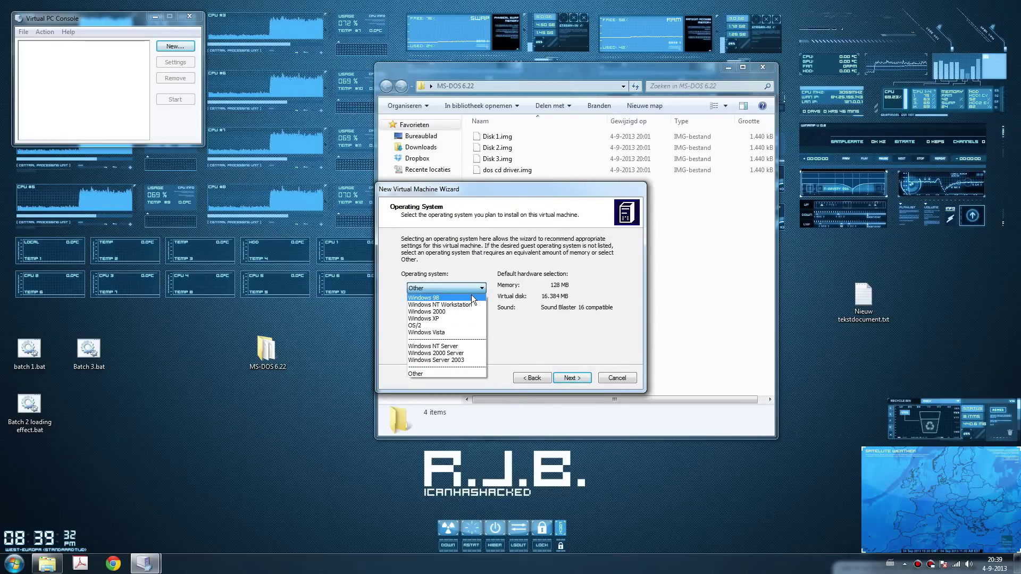
click(472, 297)
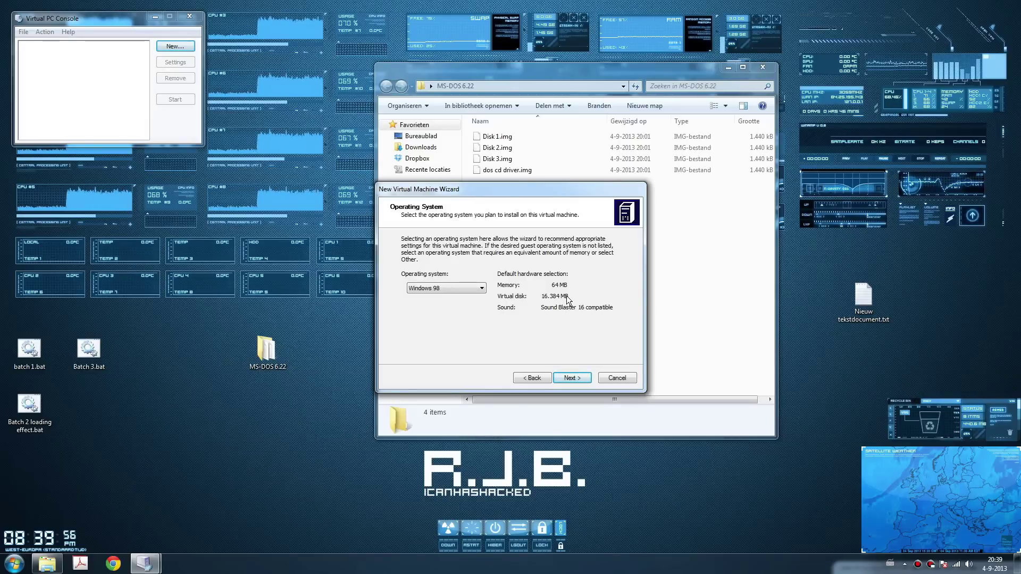
click(586, 377)
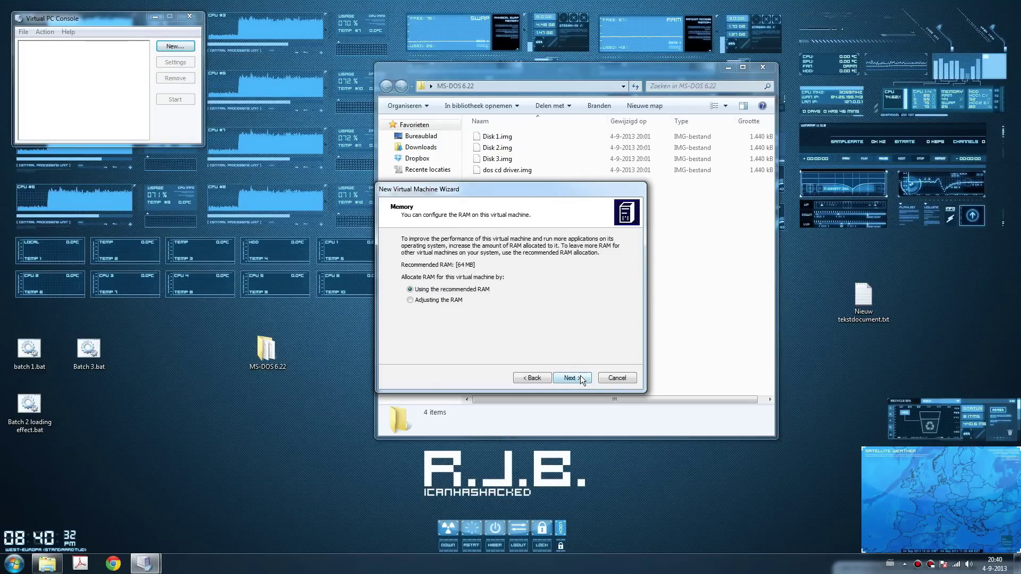
click(579, 378)
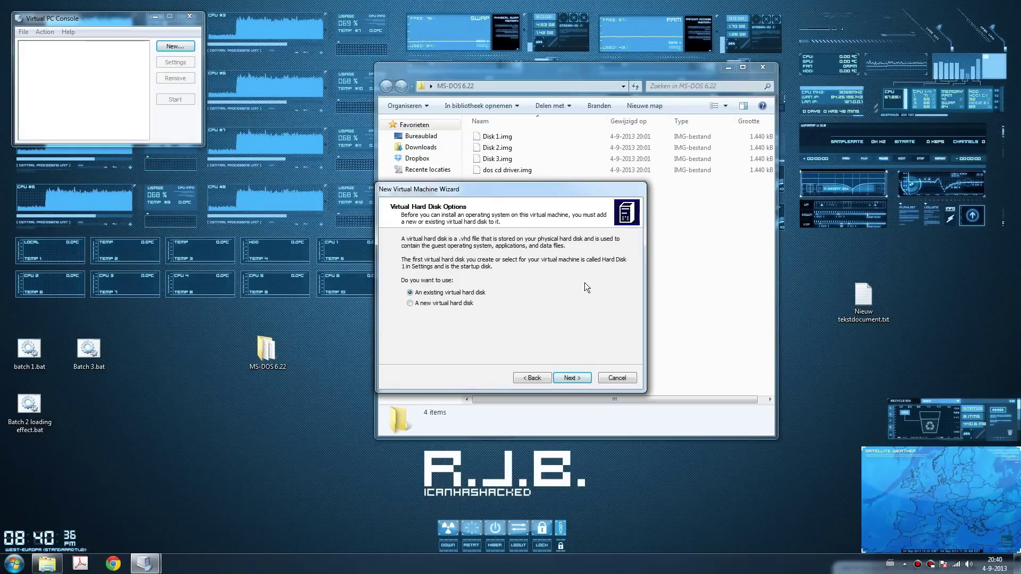
Add a new virtual hard disk with the default location and 16384 MB size, and finish creating the machine
click(437, 304)
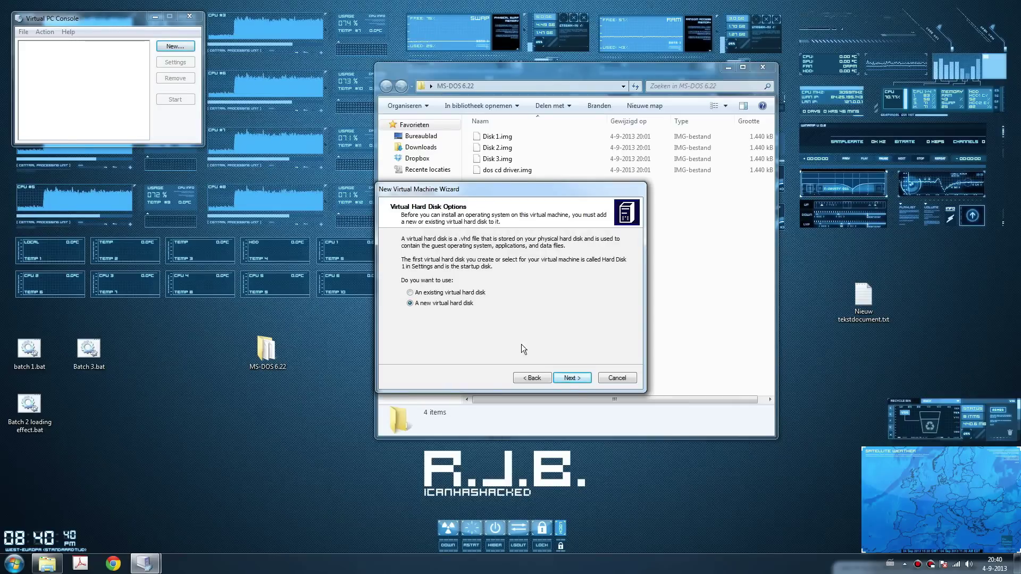
click(555, 375)
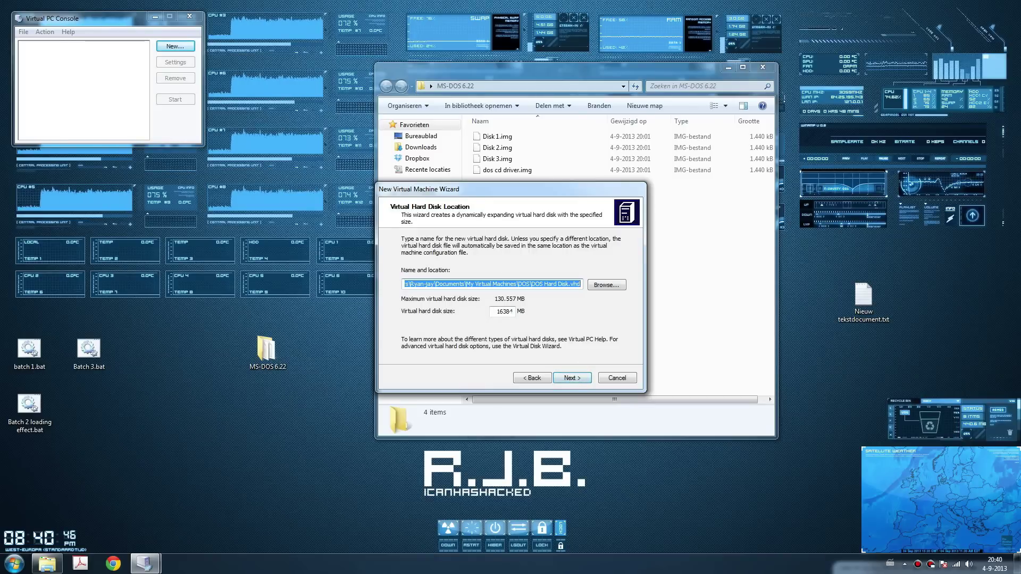
double_click(511, 311)
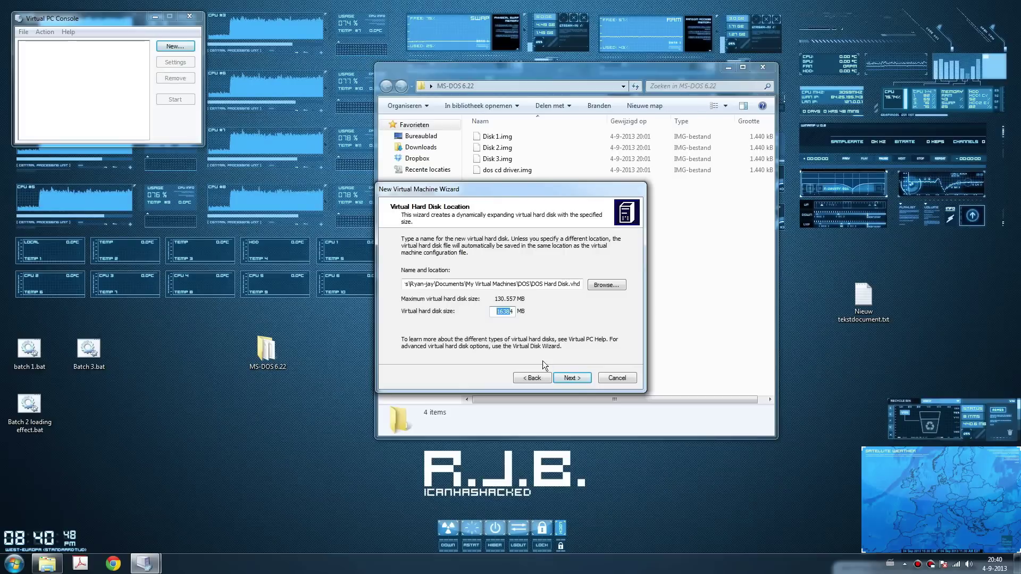
click(580, 376)
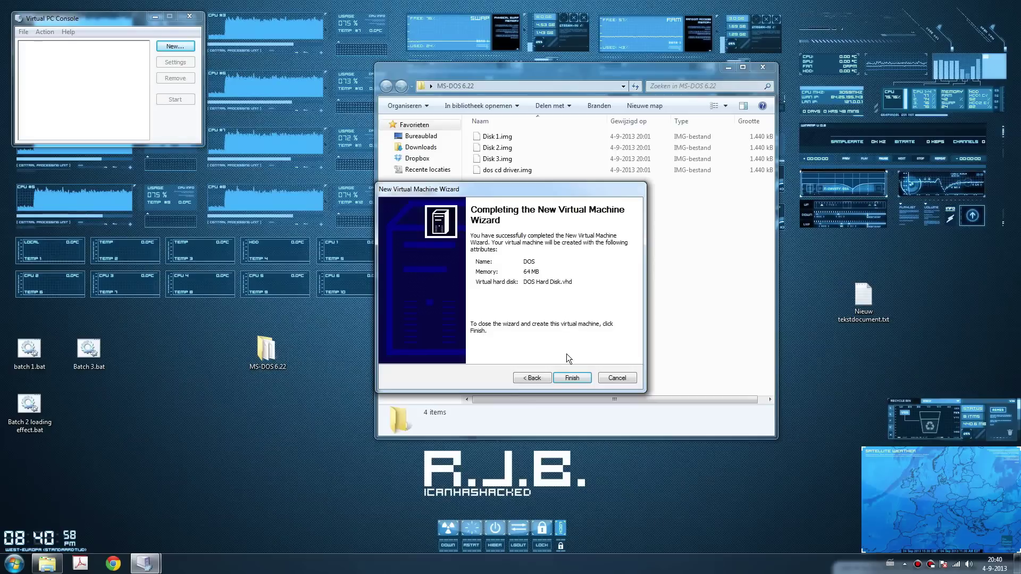
click(573, 377)
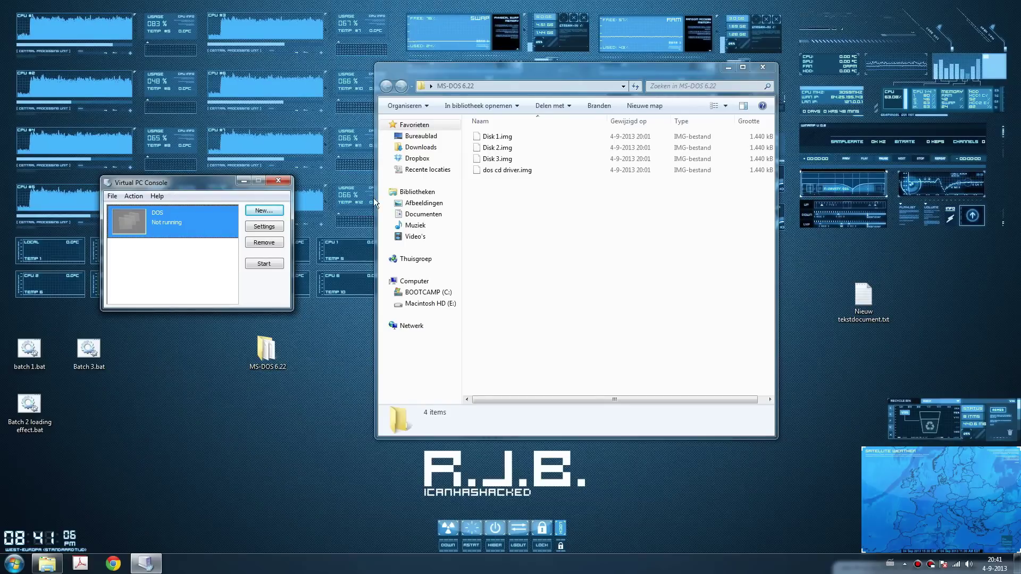
drag(532, 202, 484, 181)
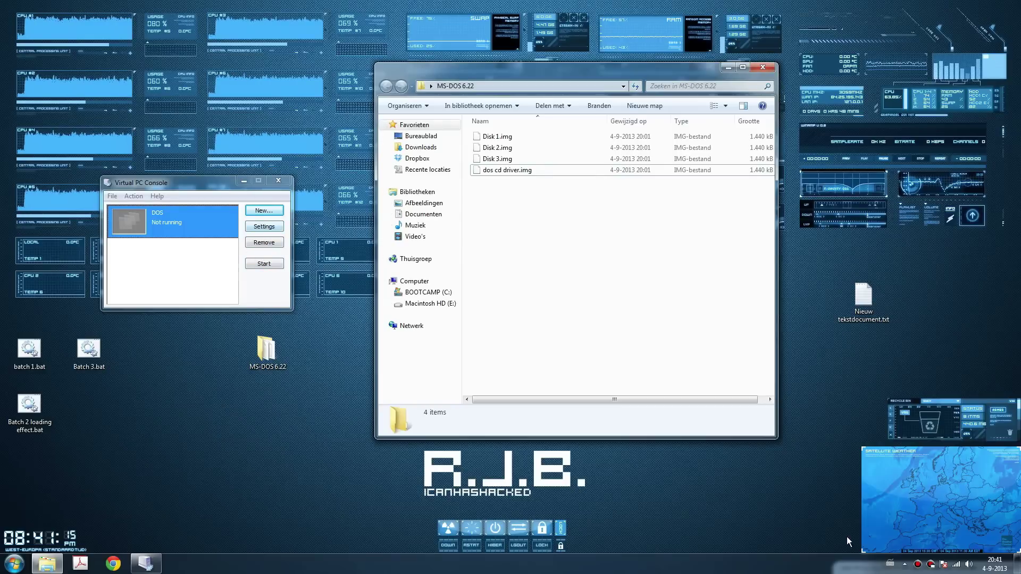
click(930, 565)
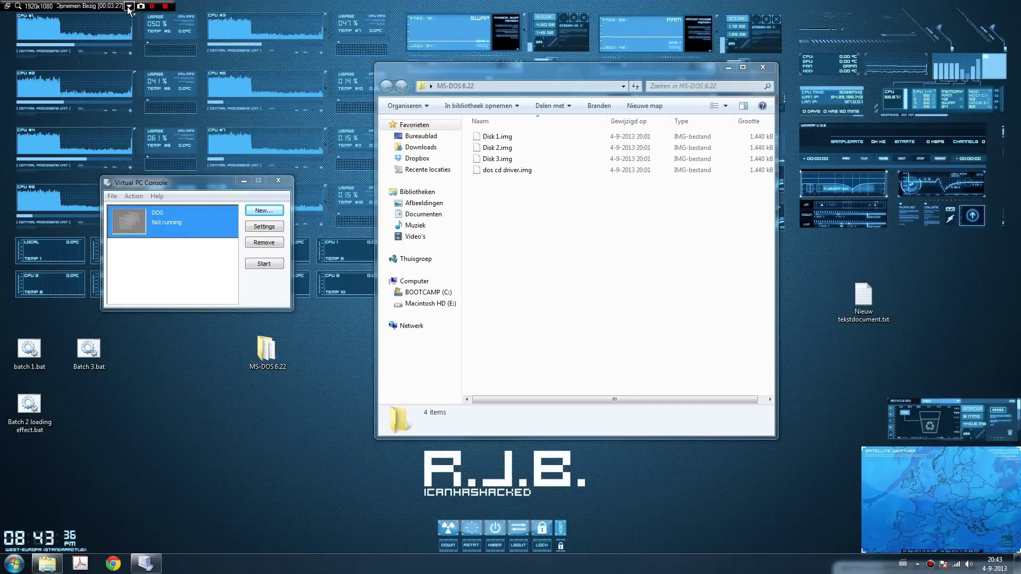
click(129, 6)
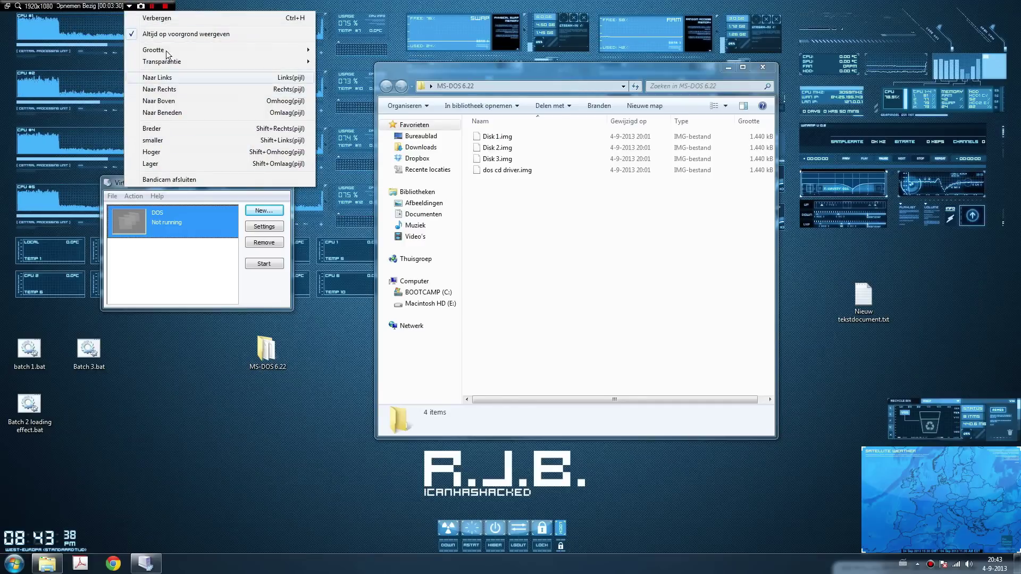
click(173, 19)
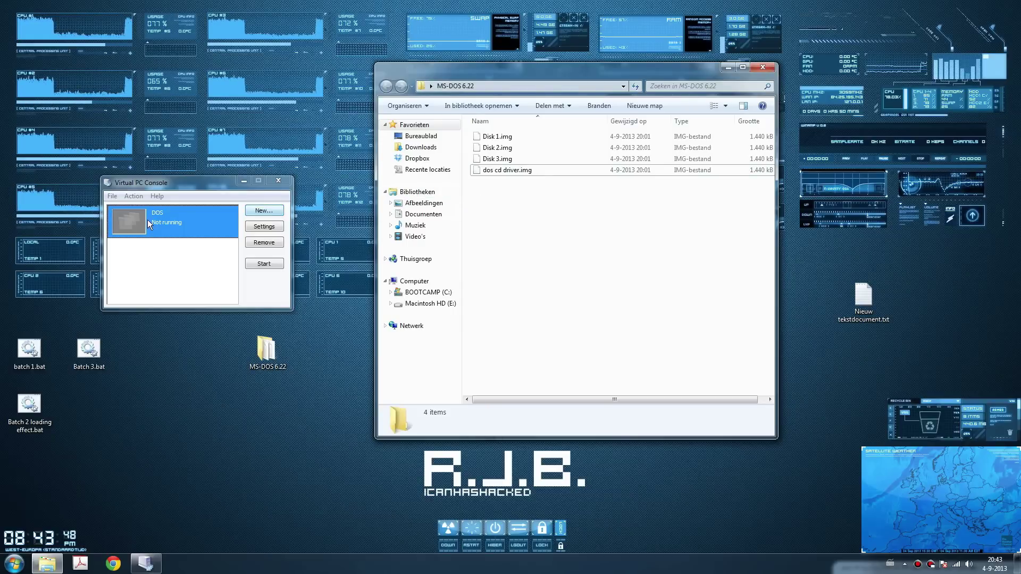
In the DOS machine's settings, set network adapter 1 to Local only
click(261, 227)
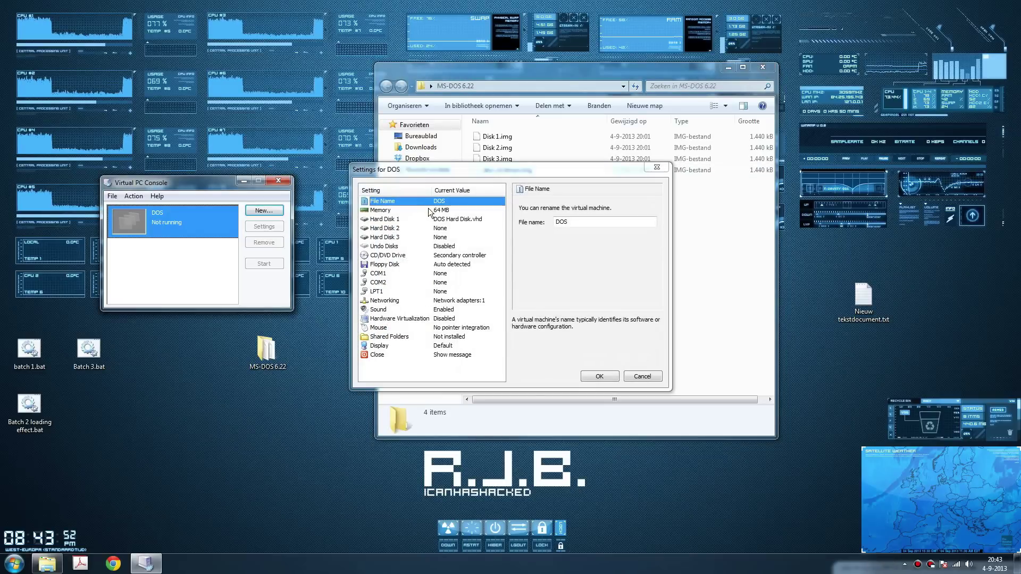
click(433, 300)
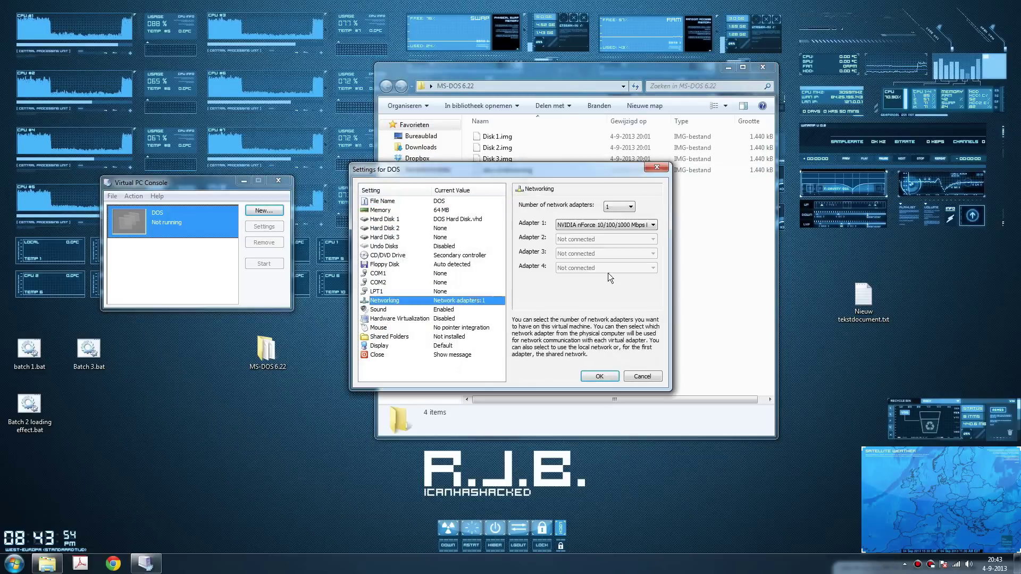
click(631, 228)
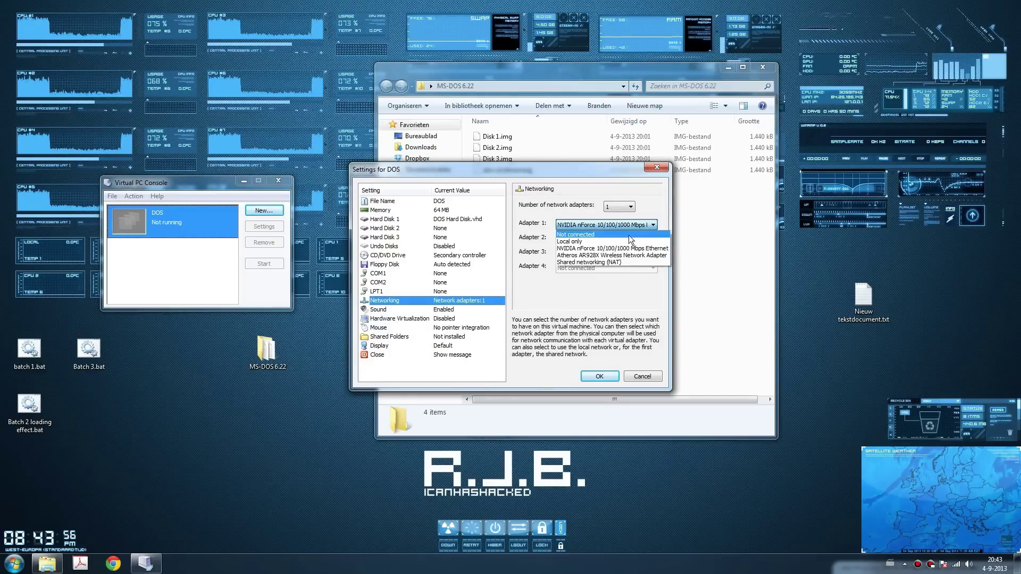
click(623, 241)
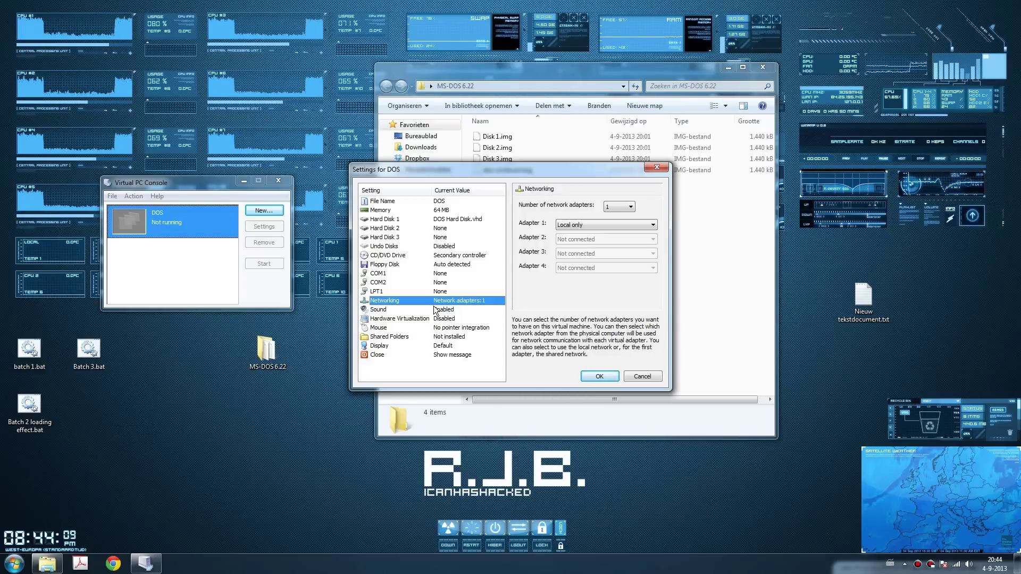
Disable the Save state option in the close message settings and apply the machine's settings
click(440, 355)
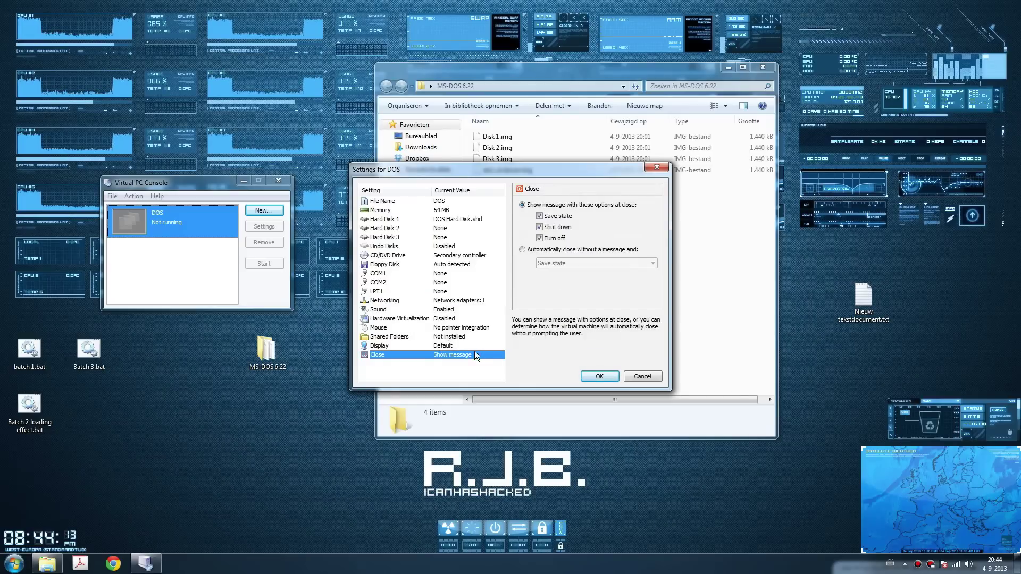
click(540, 216)
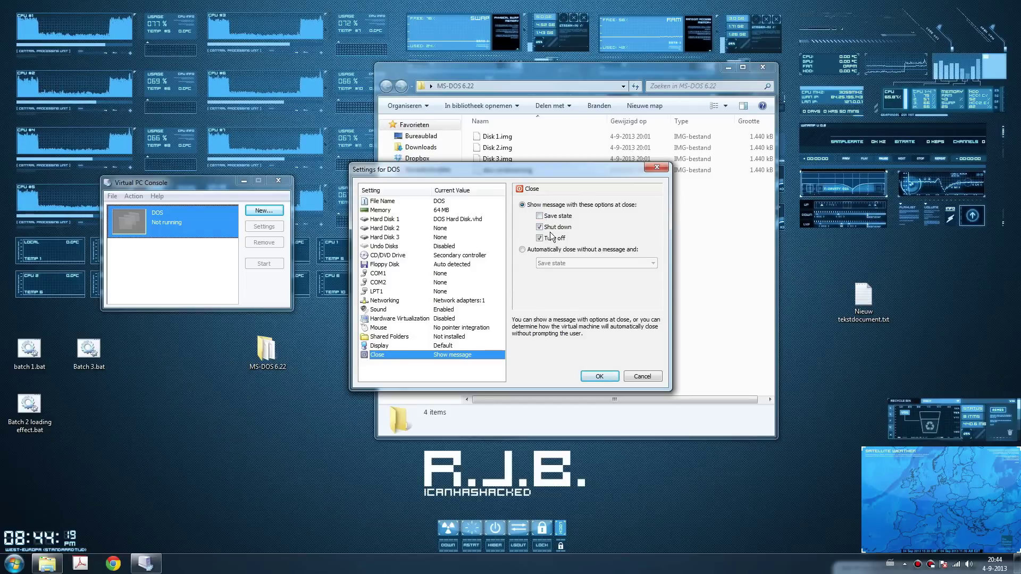
click(592, 377)
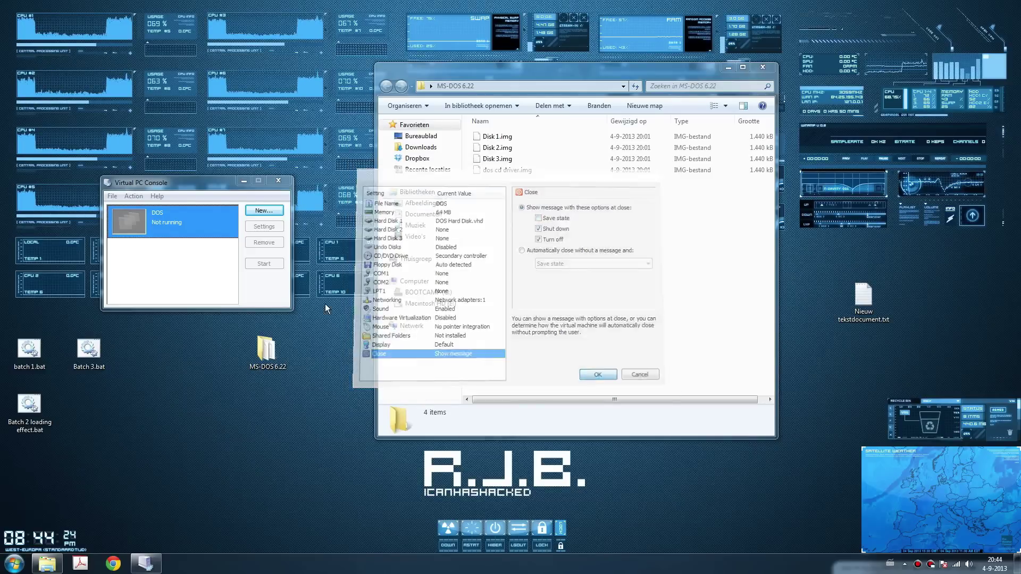
Start the DOS virtual machine and move its window over the MS-DOS 6.22 folder window
click(210, 218)
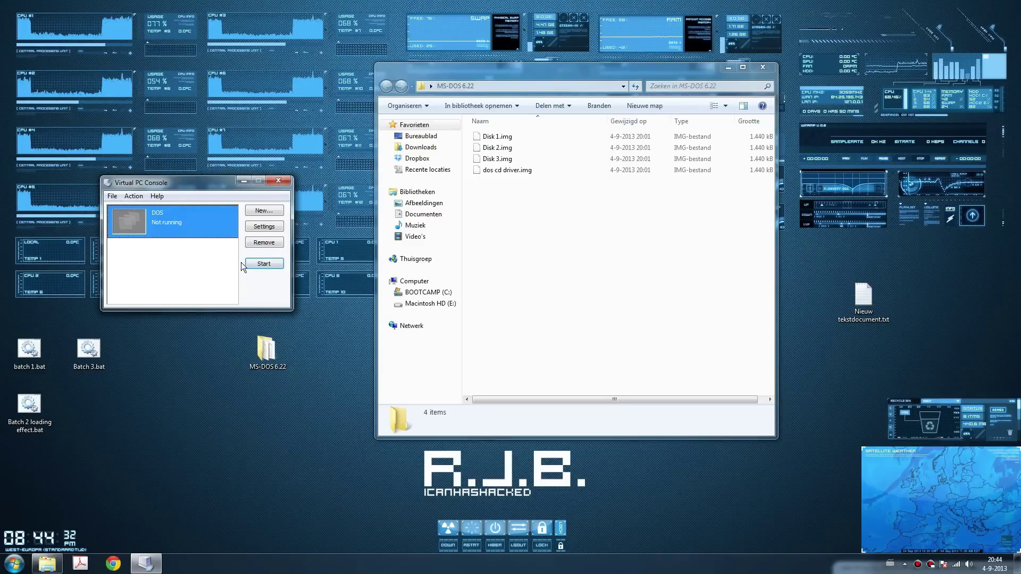
click(266, 264)
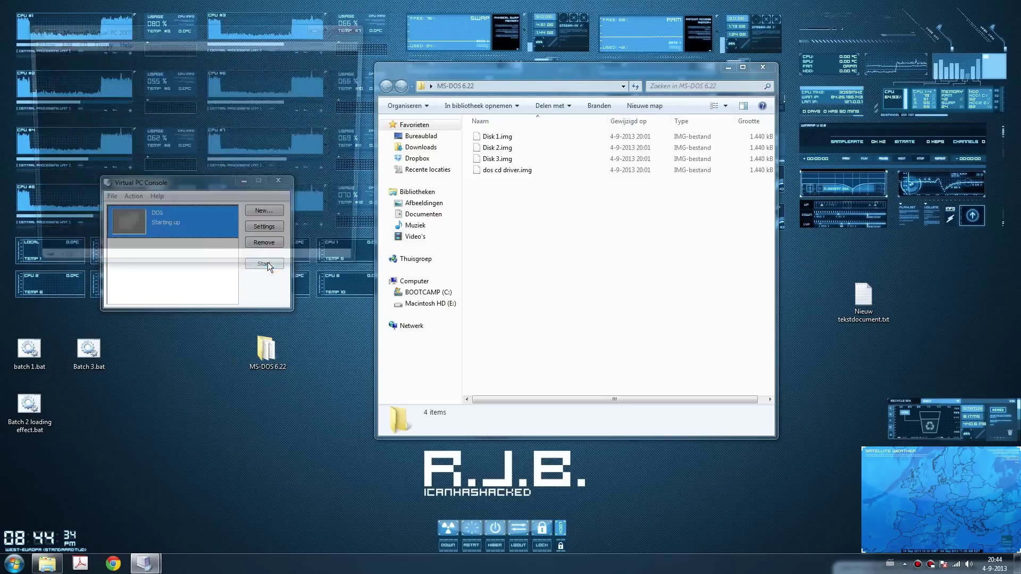
drag(157, 30, 567, 161)
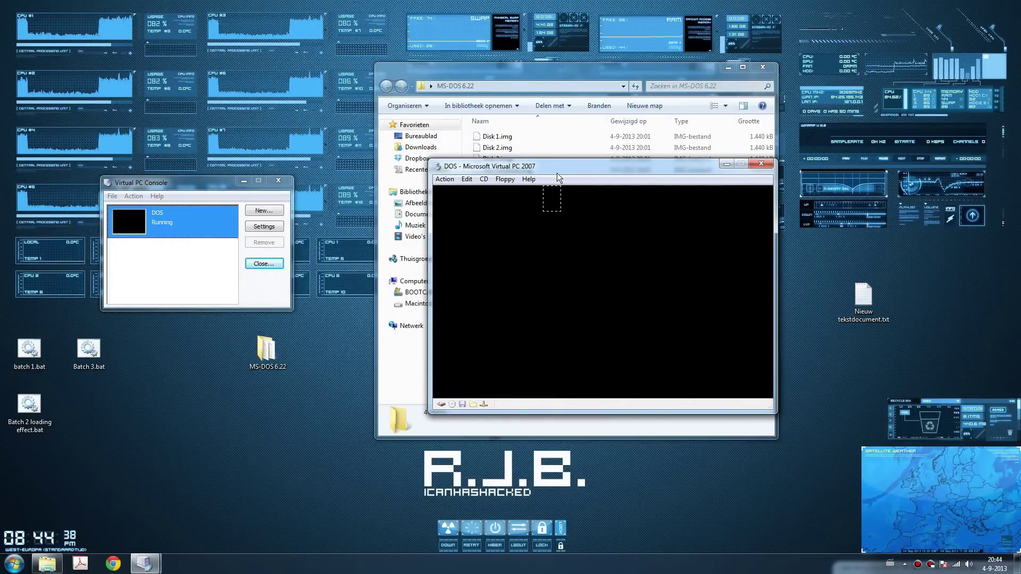
drag(556, 173, 532, 197)
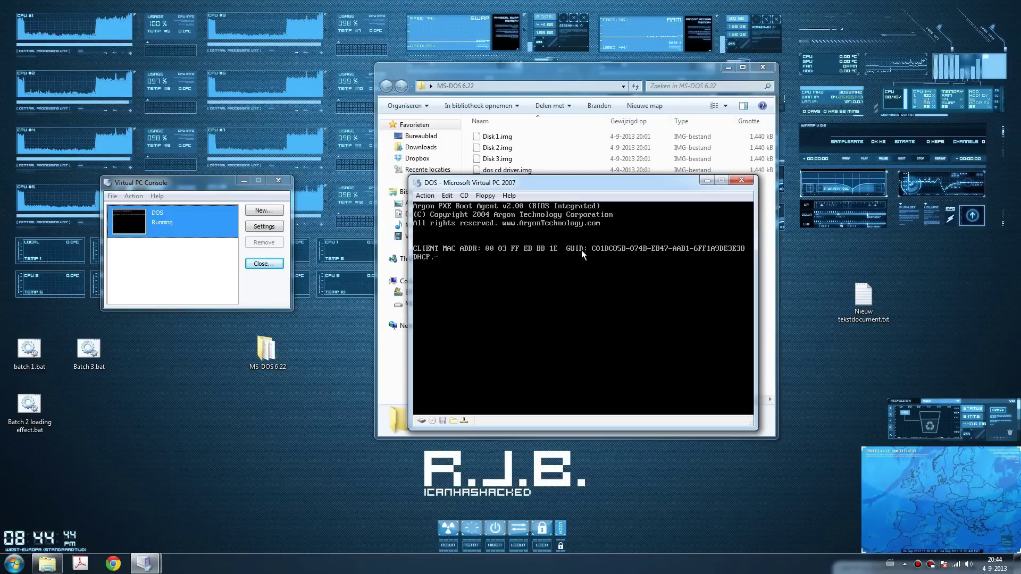
Capture the floppy disk image Disk 1.img from the desktop's MS-DOS 6.22 folder in the DOS virtual machine
click(485, 196)
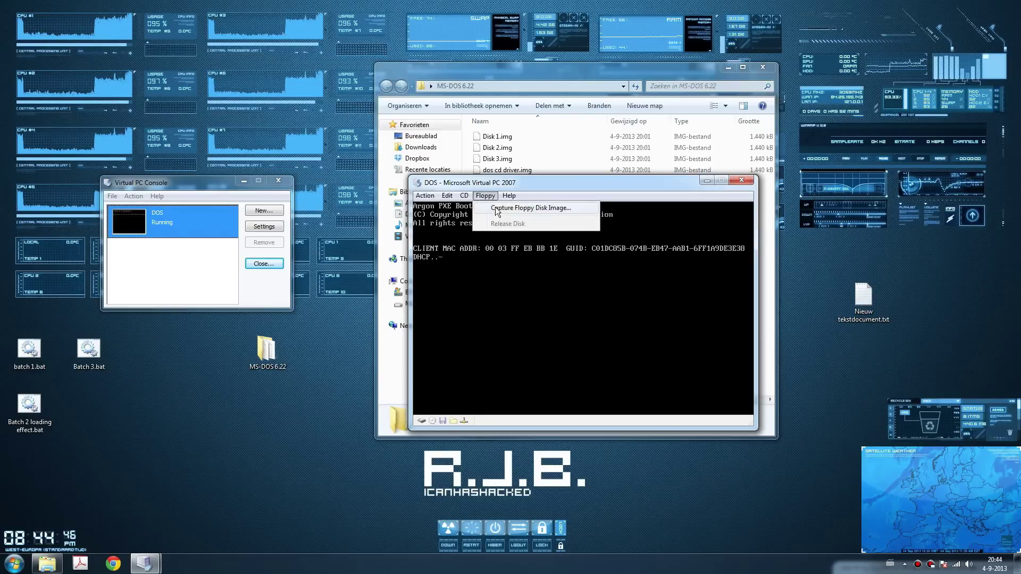
click(508, 209)
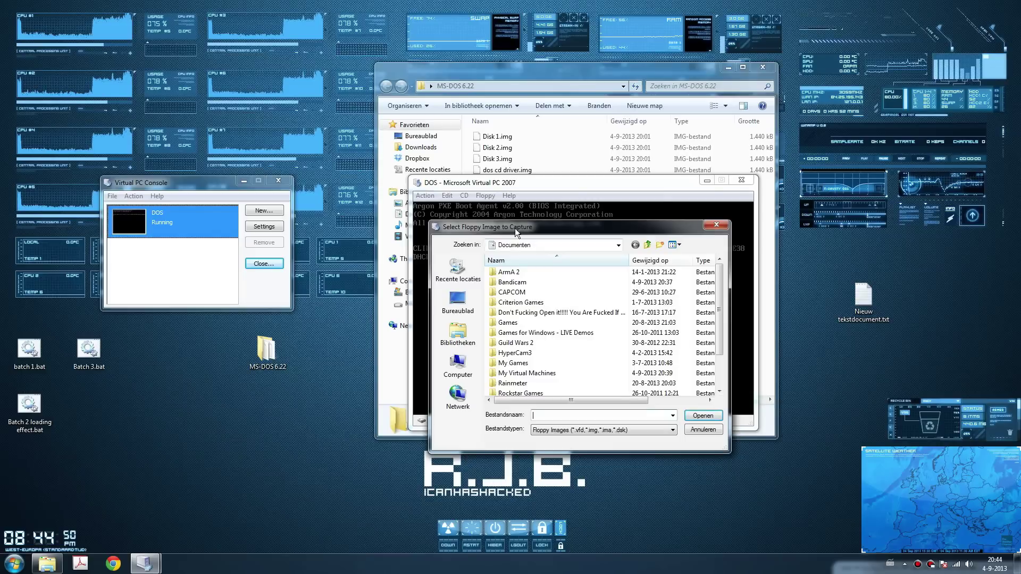
click(464, 334)
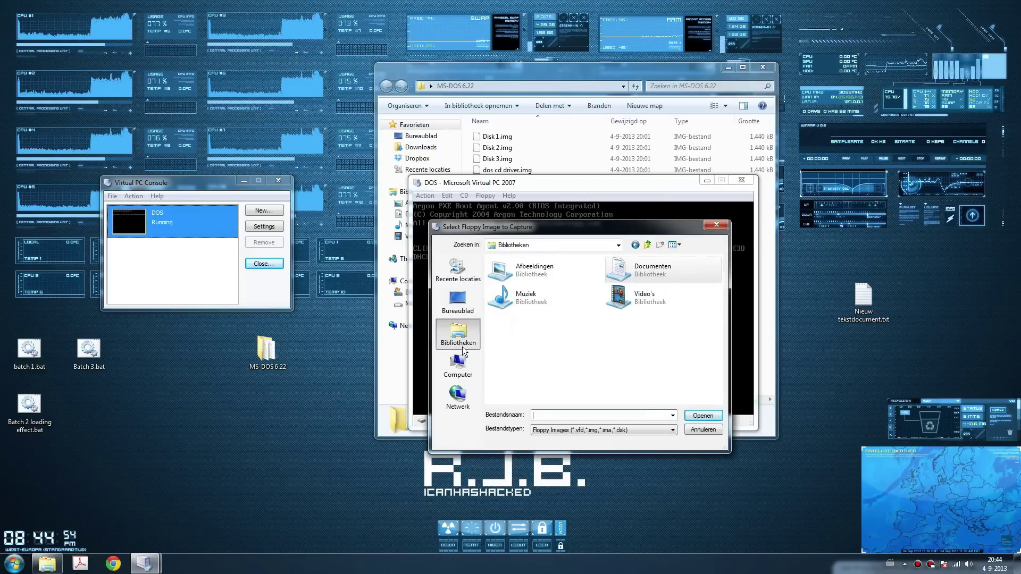
click(457, 301)
double_click(617, 322)
click(513, 272)
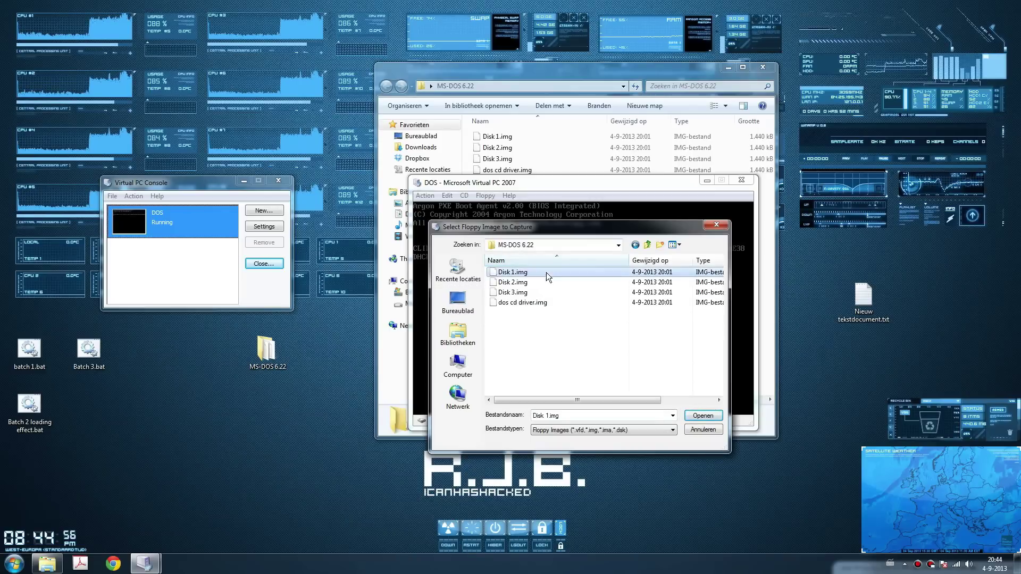
click(702, 416)
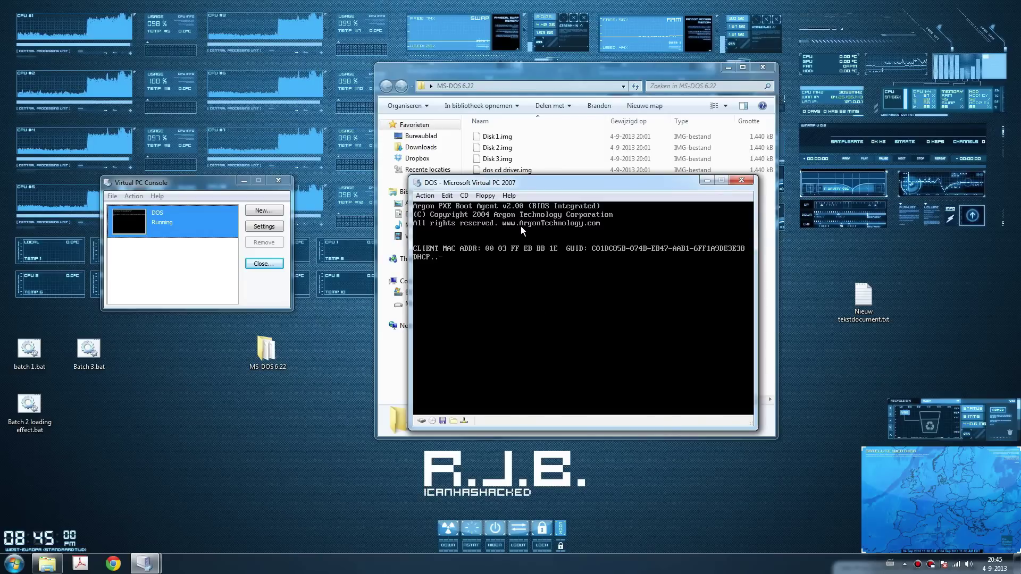
Reset the DOS virtual machine so it boots from the captured floppy image, confirming the reset
click(424, 196)
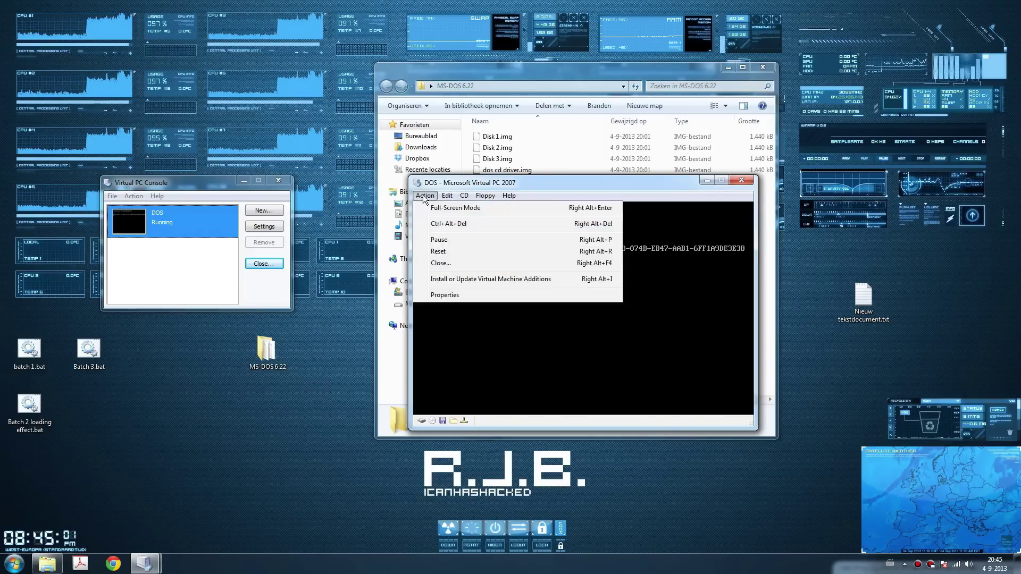
click(451, 253)
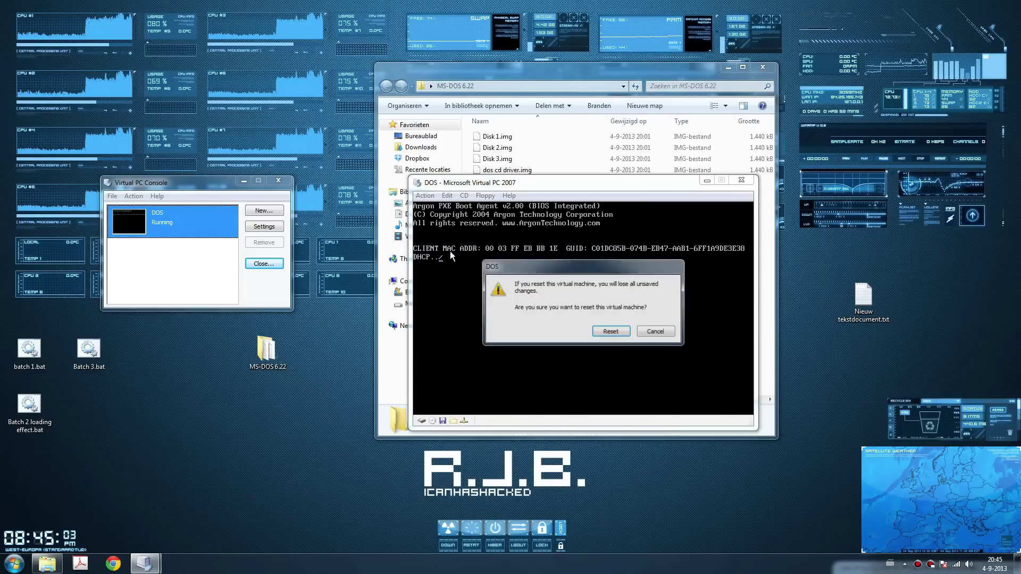
click(610, 331)
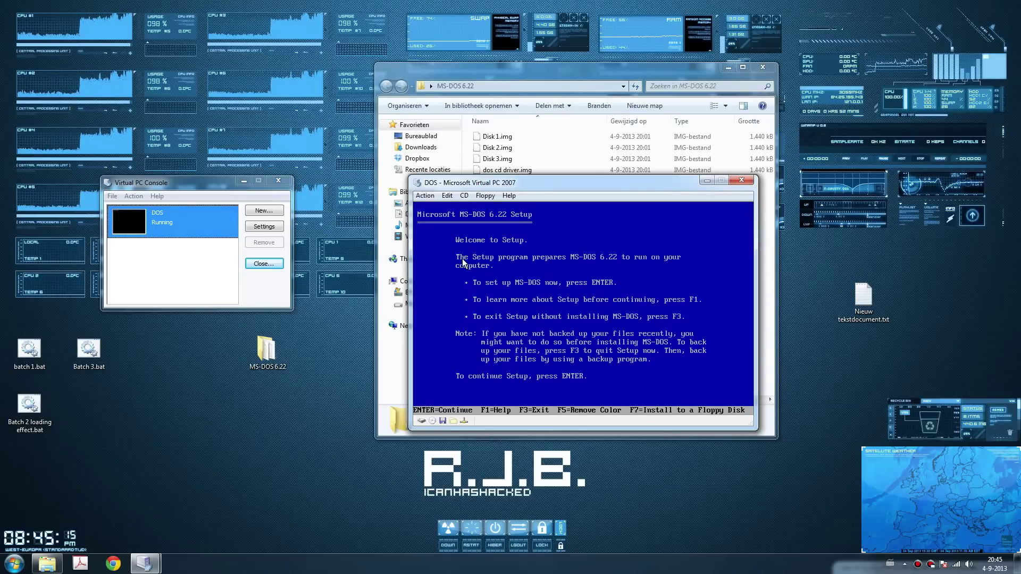
Move the DOS virtual machine window closer to the console window and switch the machine to full-screen mode
drag(600, 179, 505, 167)
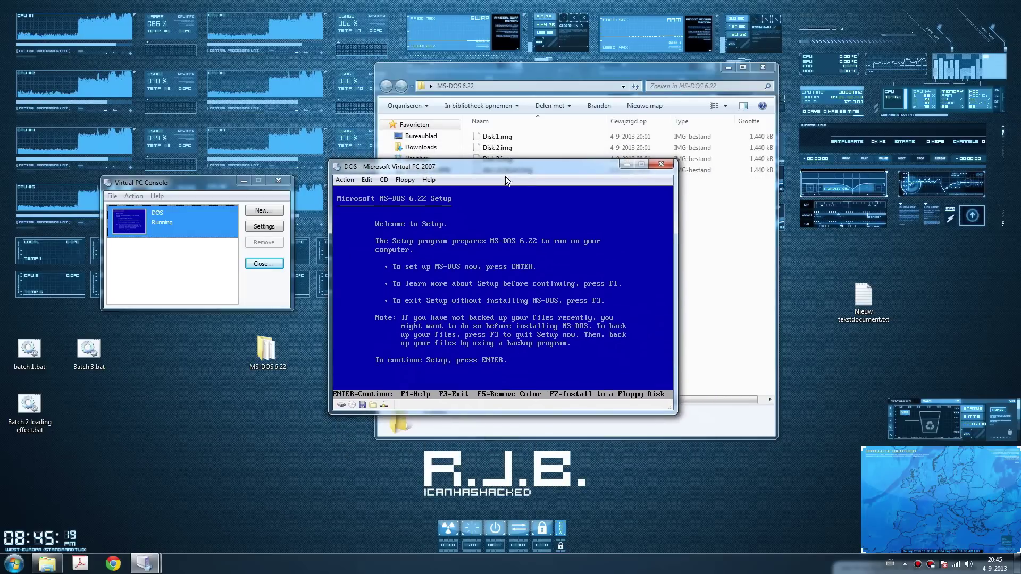
click(347, 180)
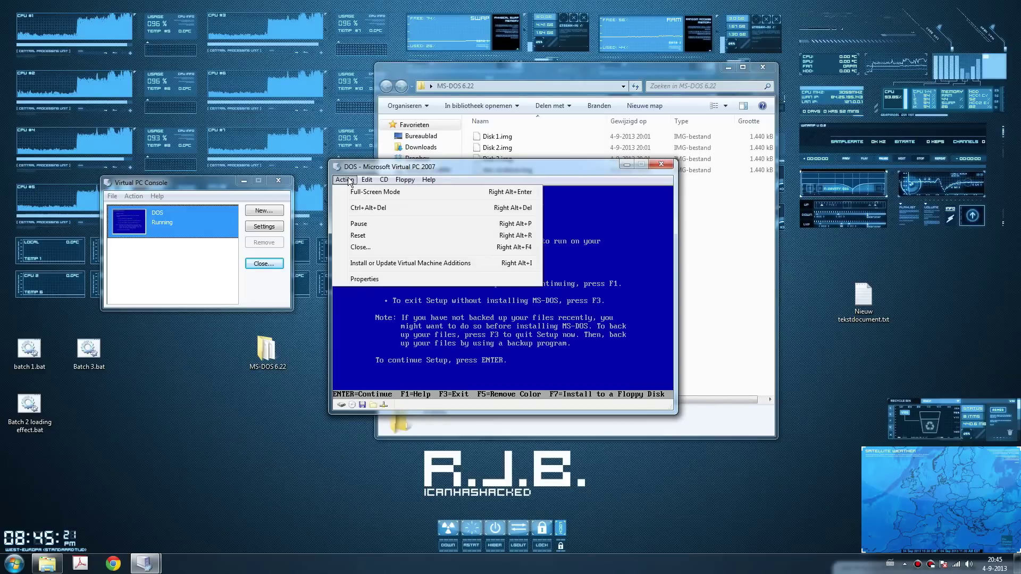
click(359, 194)
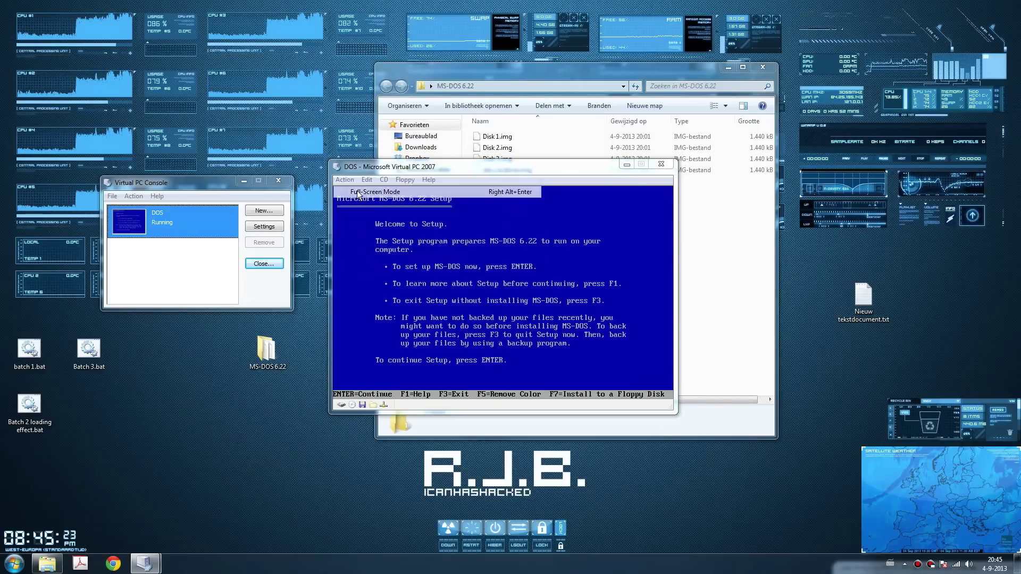
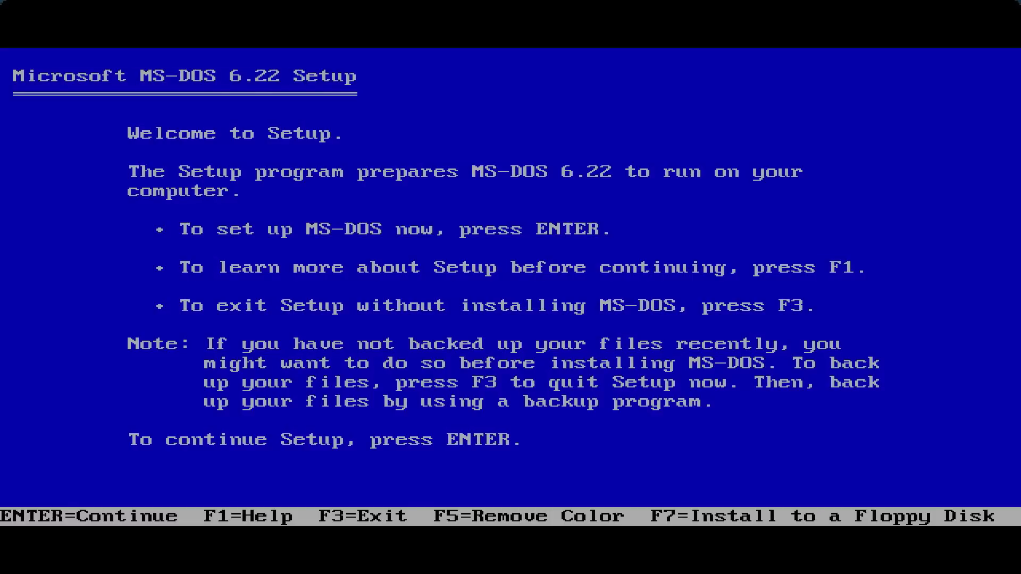
Begin MS-DOS 6.22 Setup, configure the unallocated disk space as recommended, and restart the machine with Setup Disk 1 inserted
key(Return)
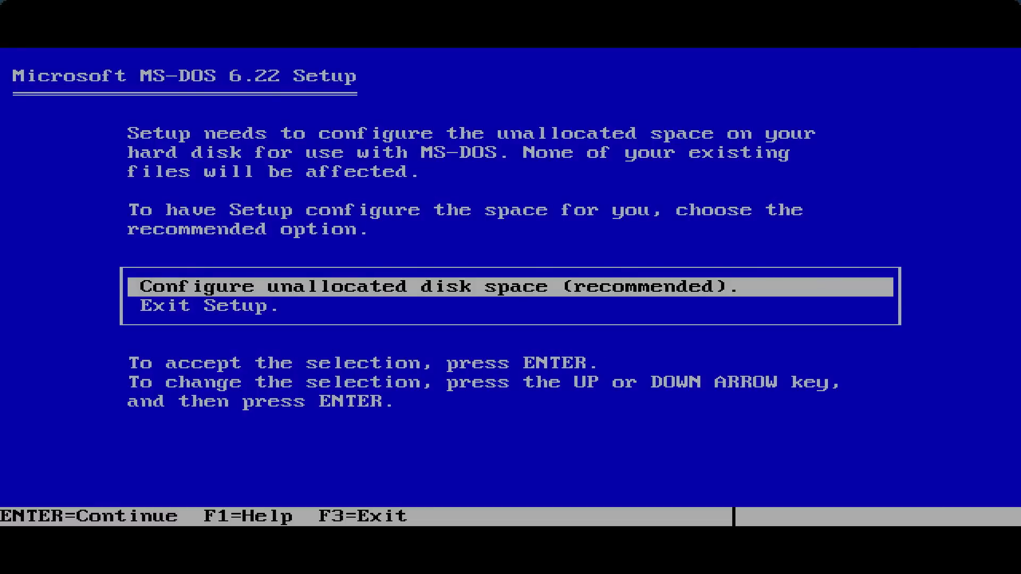
key(Return)
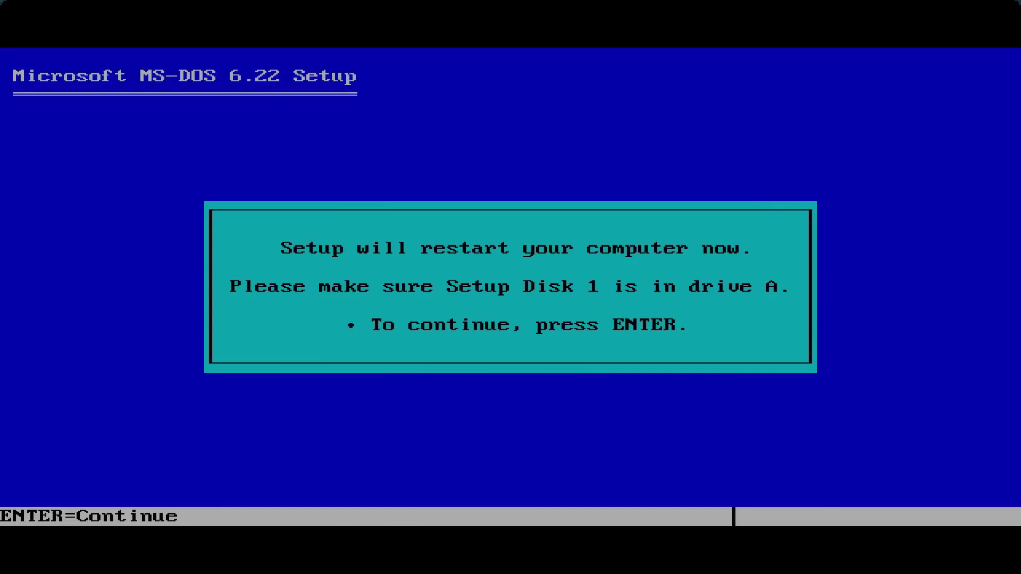
key(Return)
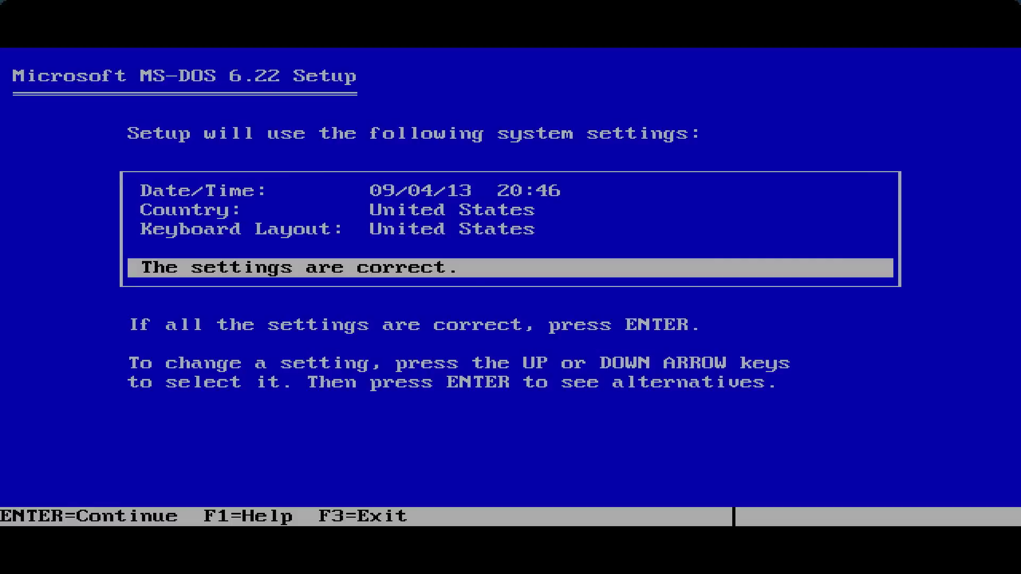
Accept the United States country and keyboard settings in Setup and install the MS-DOS files to C:\DOS
key(Up)
key(Up)
key(Down)
key(Down)
key(Return)
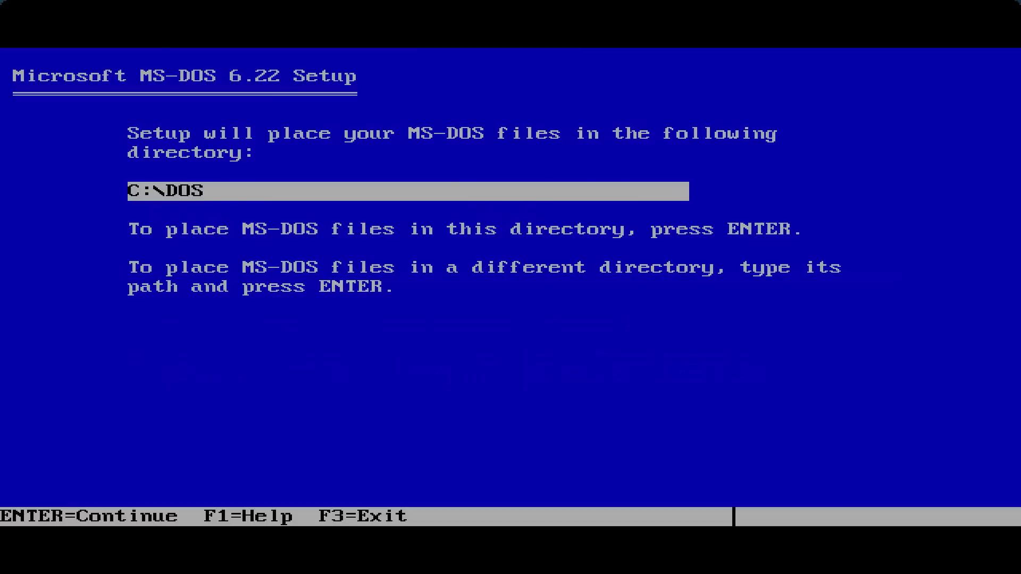
key(Return)
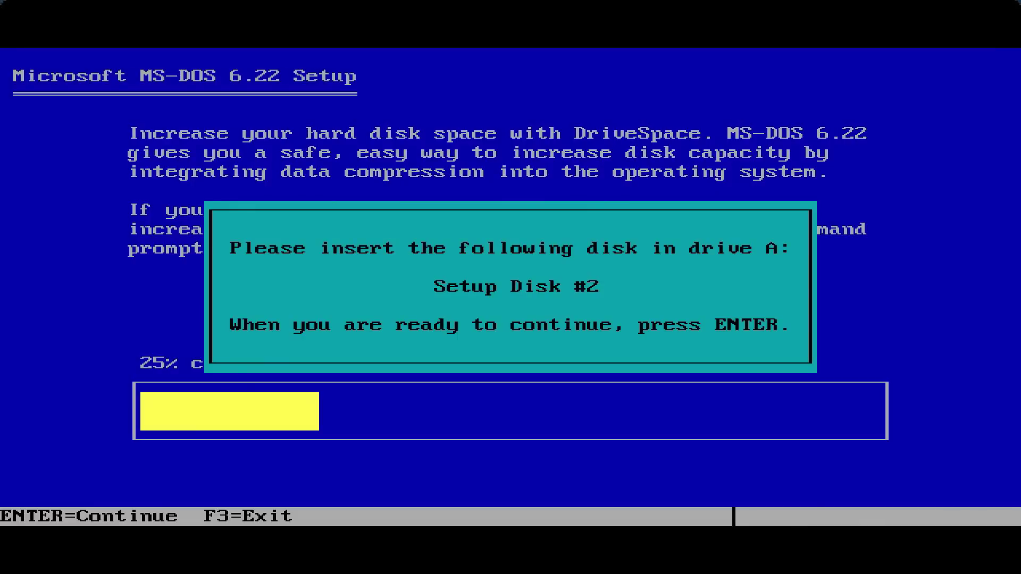
Return the machine to windowed mode, replace Disk 1.img with Disk 2.img in the floppy drive and continue Setup
key(alt+Return)
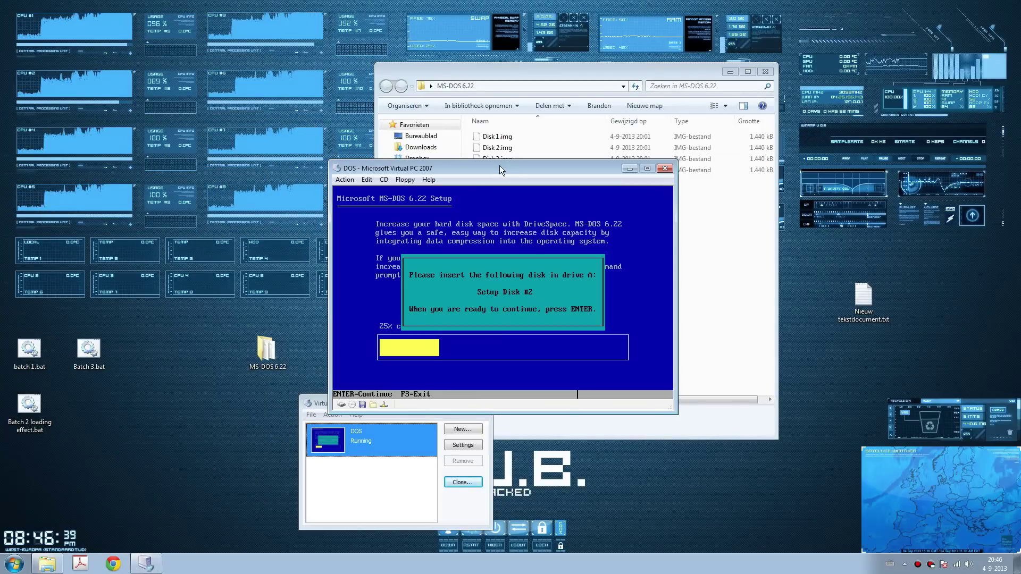
click(405, 180)
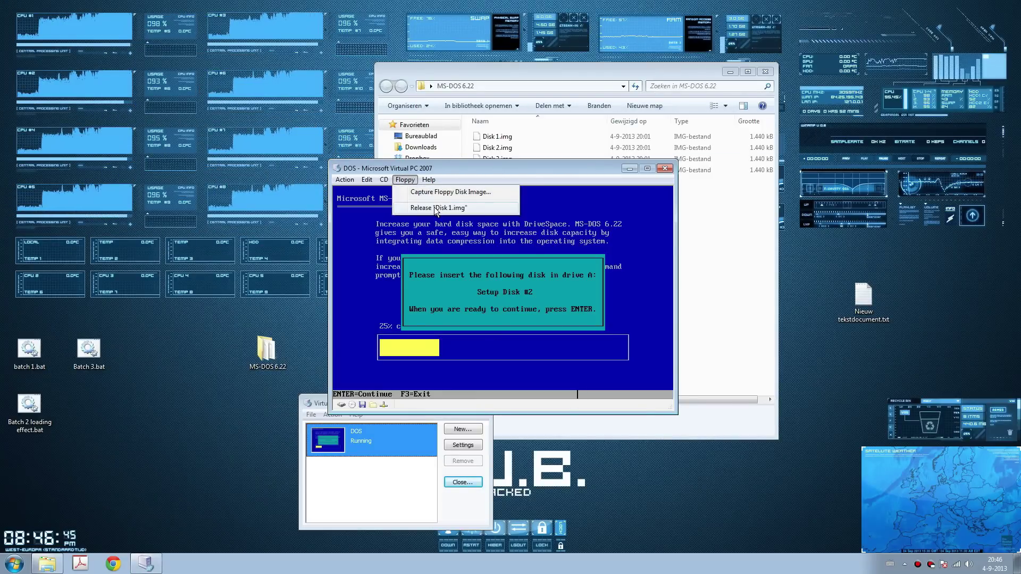
click(435, 208)
click(405, 181)
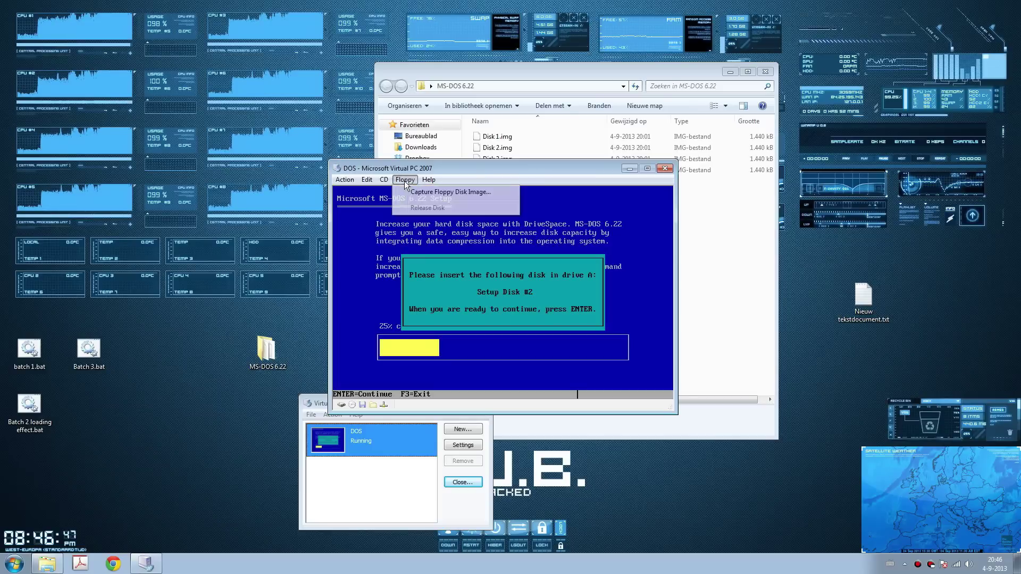
click(437, 193)
click(454, 239)
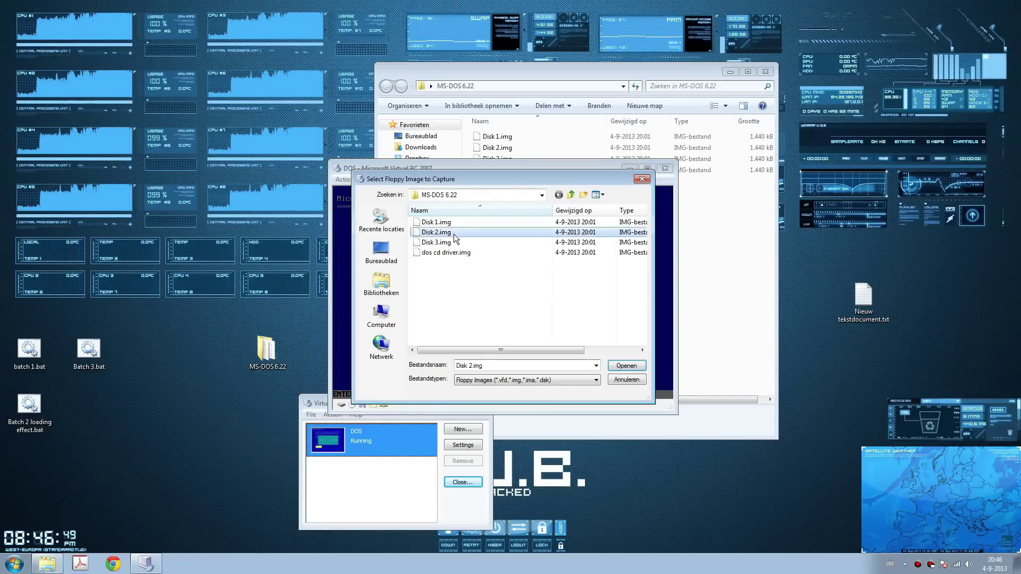
double_click(455, 239)
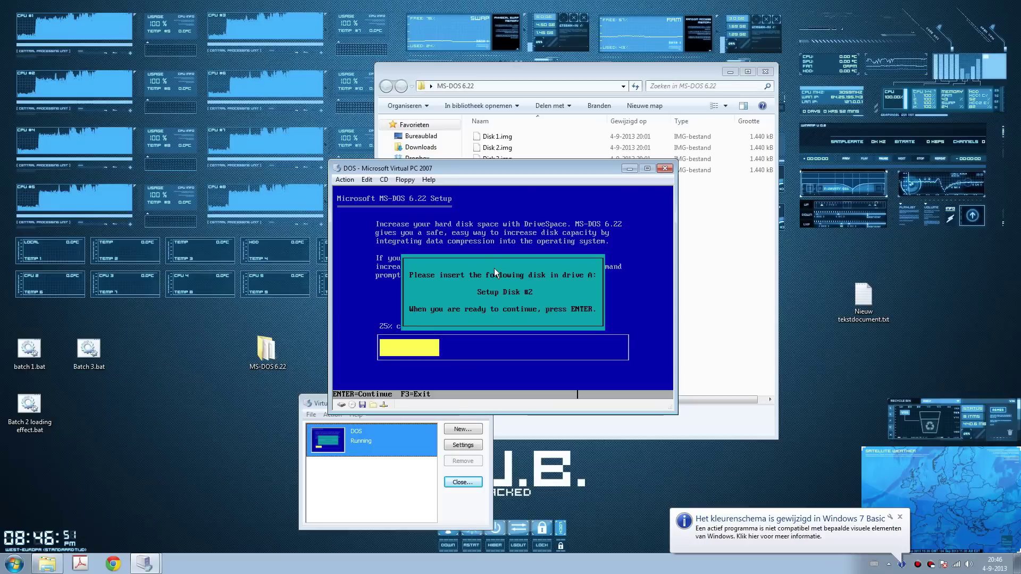
key(Return)
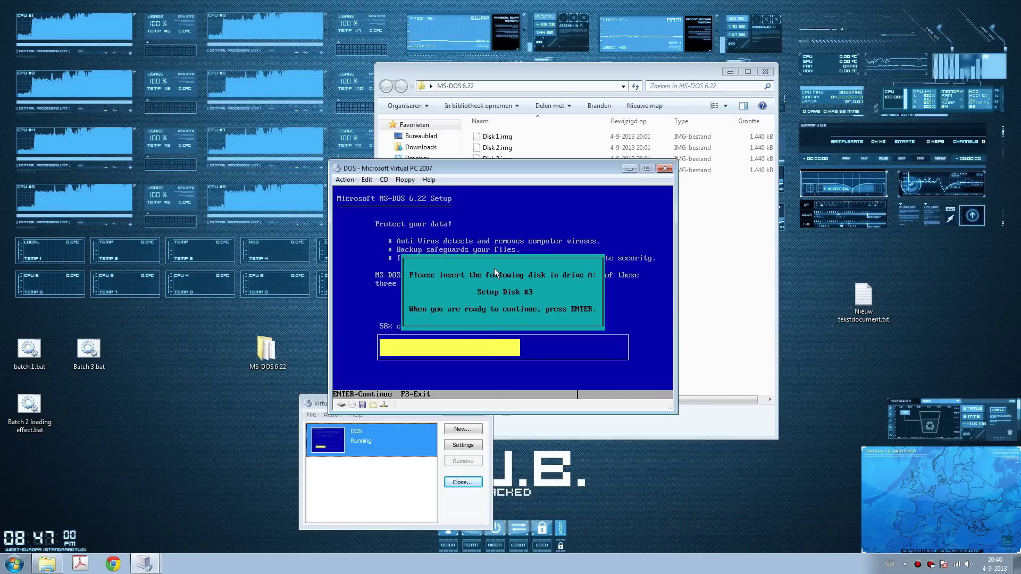
Capture Disk 3.img as the floppy disk image and continue MS-DOS Setup
click(406, 180)
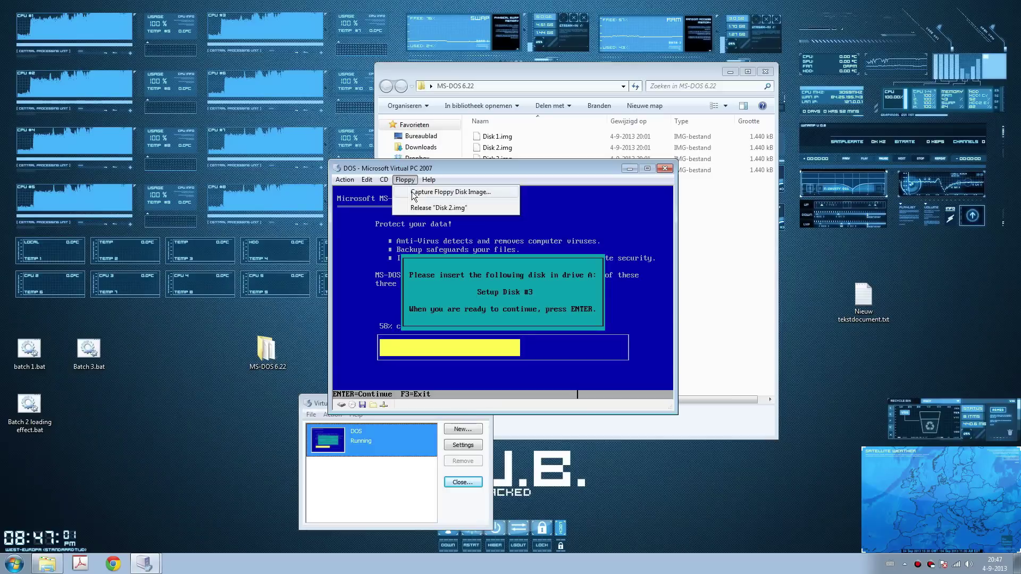
click(421, 192)
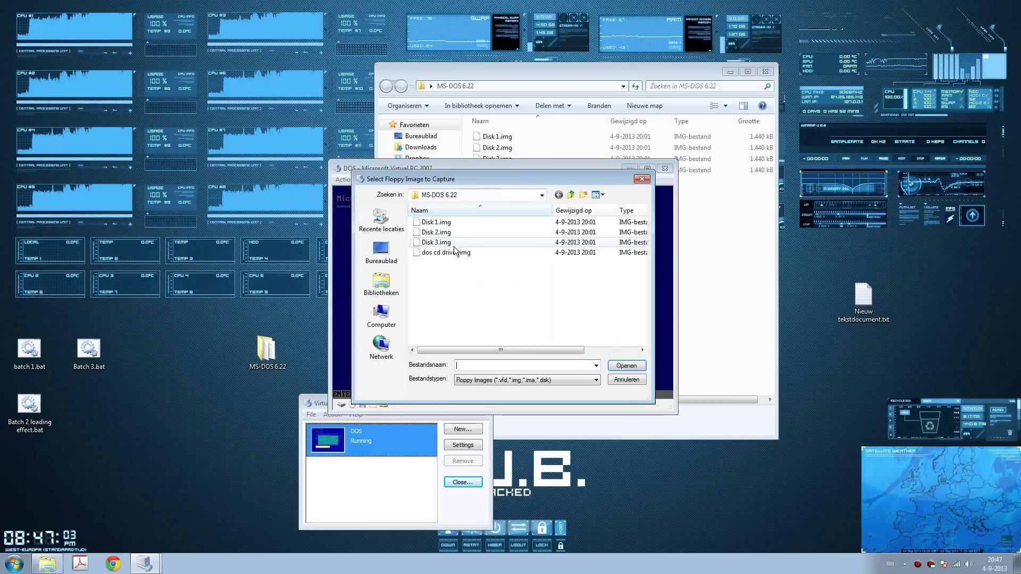
double_click(456, 242)
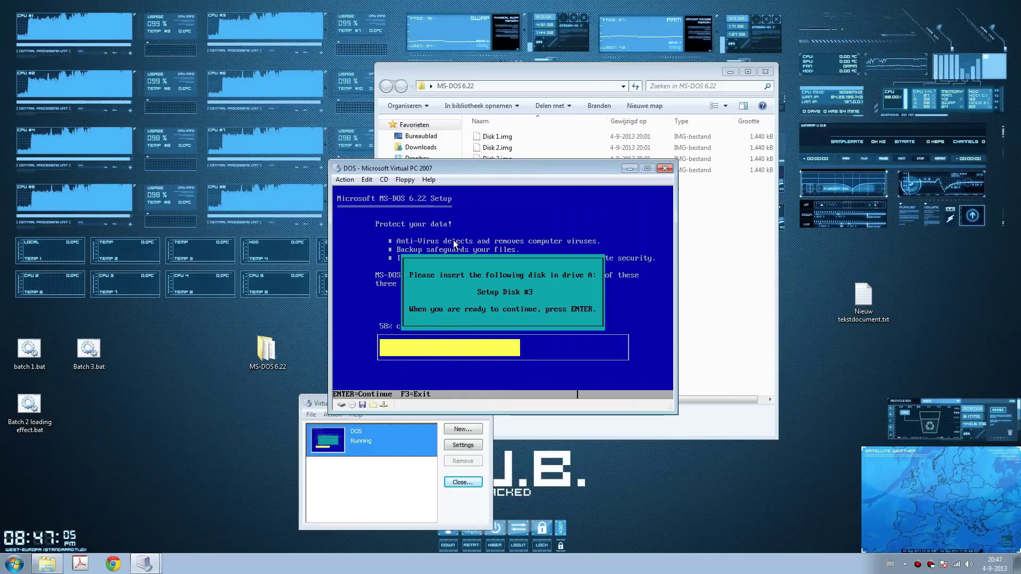
key(Return)
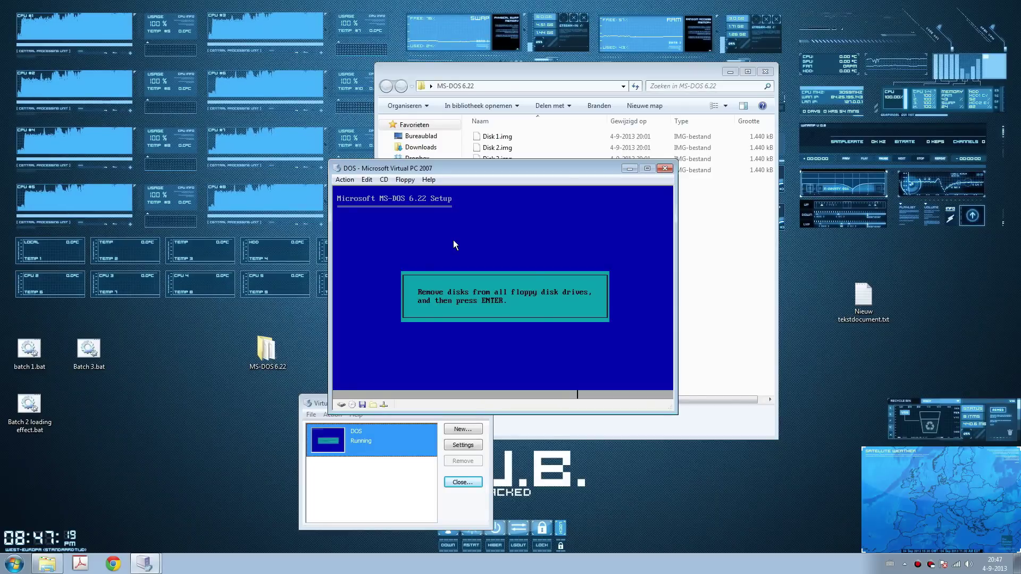
Release Disk 3.img from the floppy drive, then complete Setup and restart the machine with MS-DOS 6.22
click(404, 179)
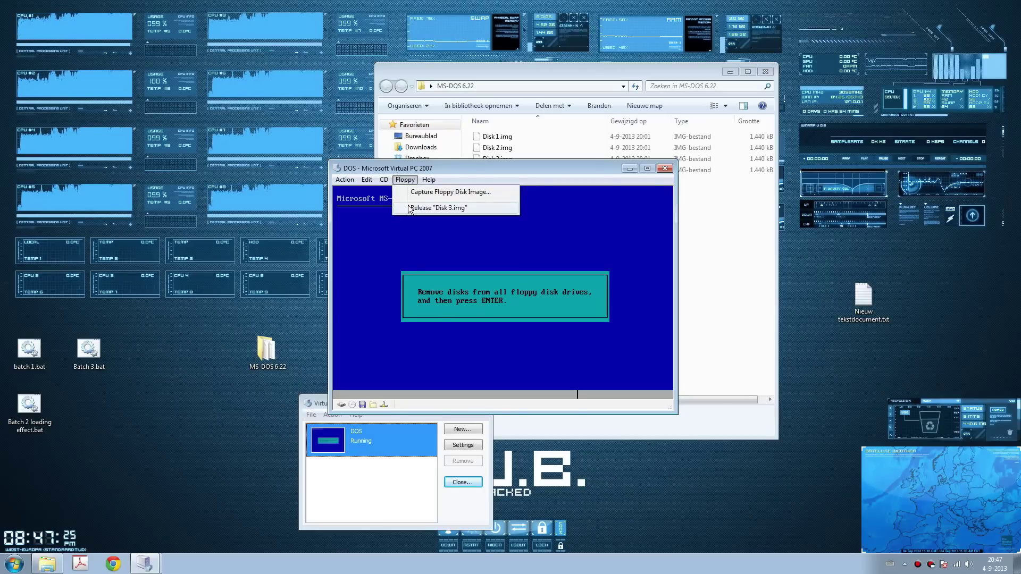
click(439, 208)
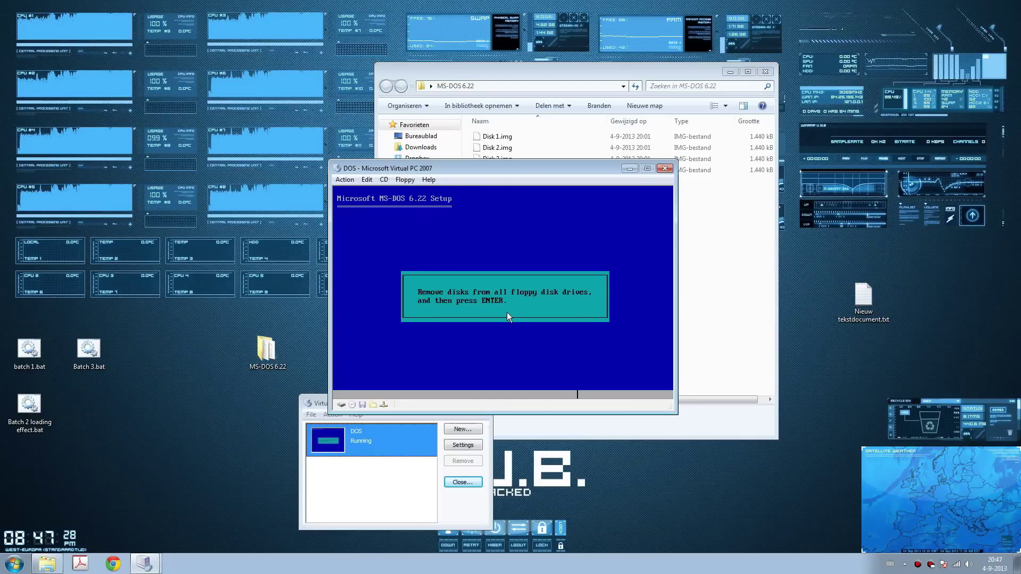
key(Return)
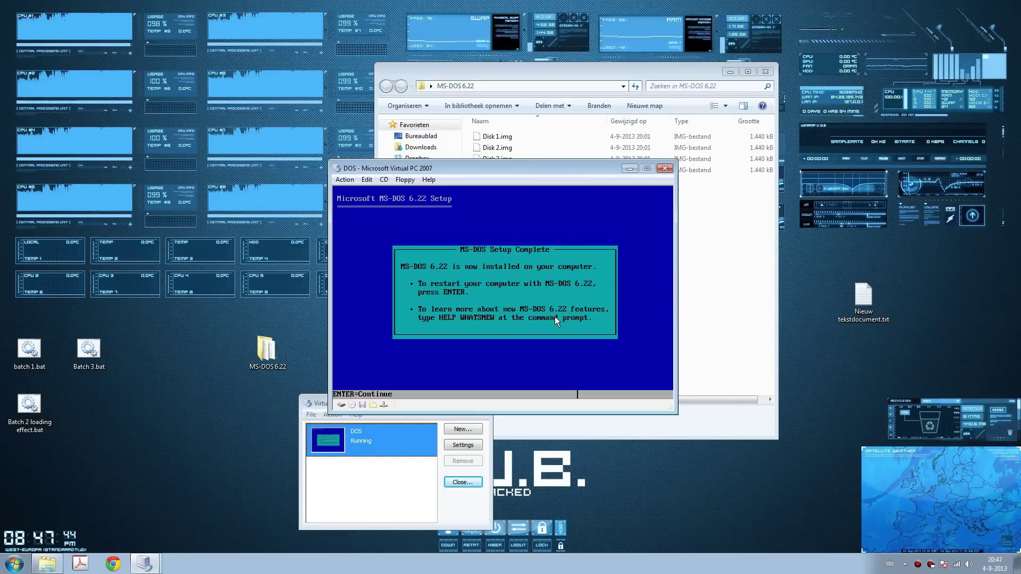
key(Return)
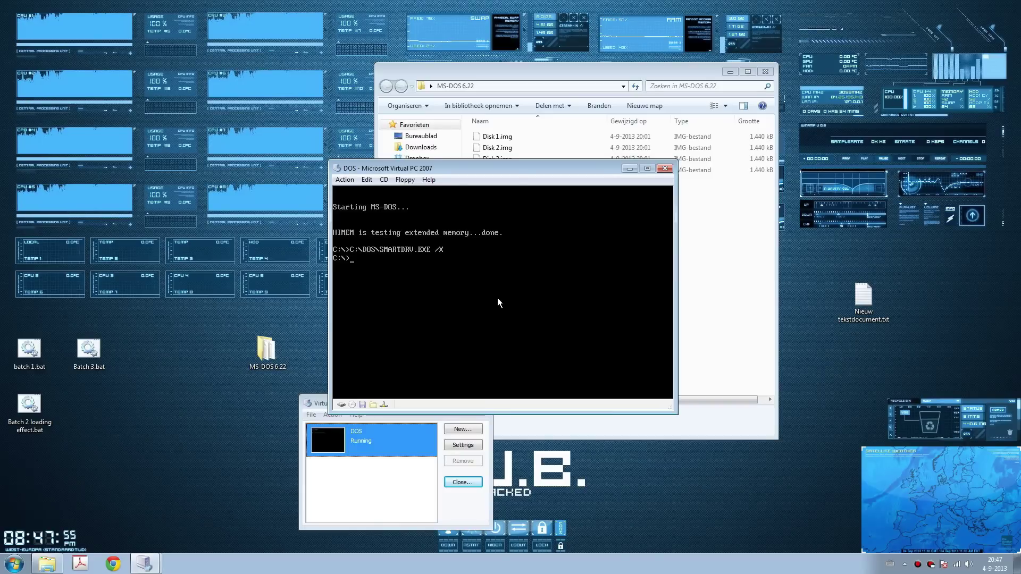
Run the help command to view the MS-DOS command reference, then exit back to the C:\ prompt
text(help)
key(Return)
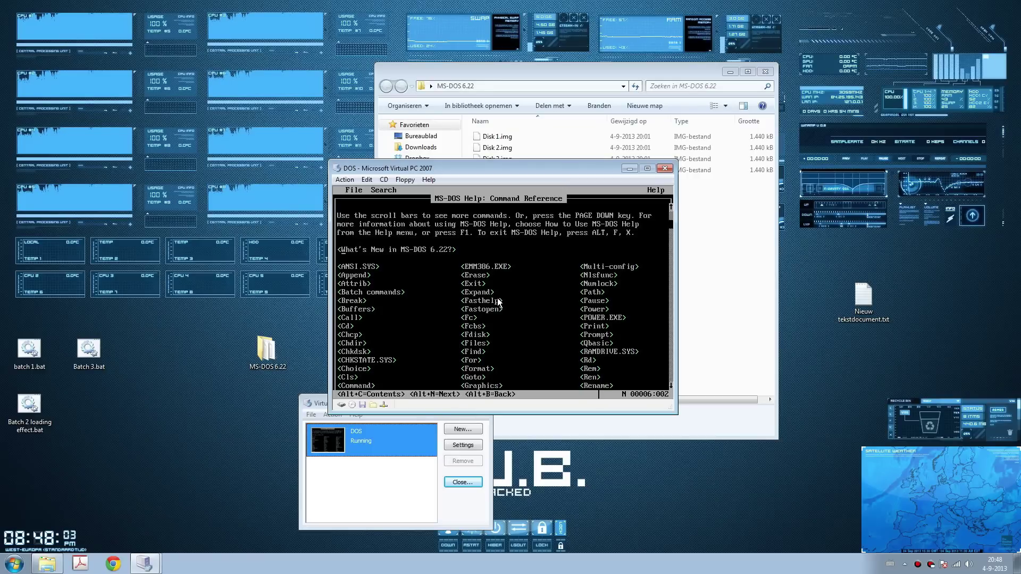
click(499, 302)
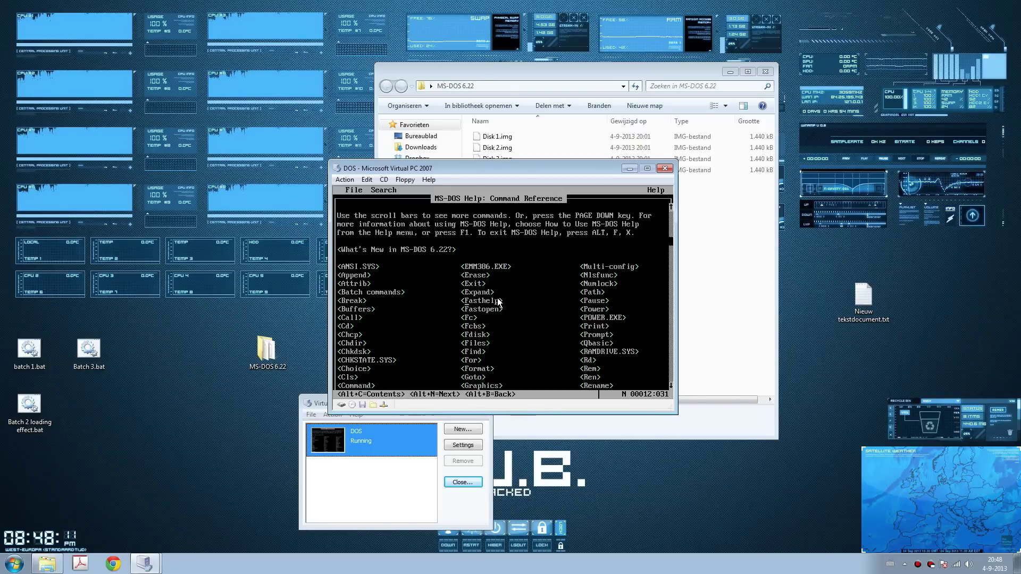
key(alt)
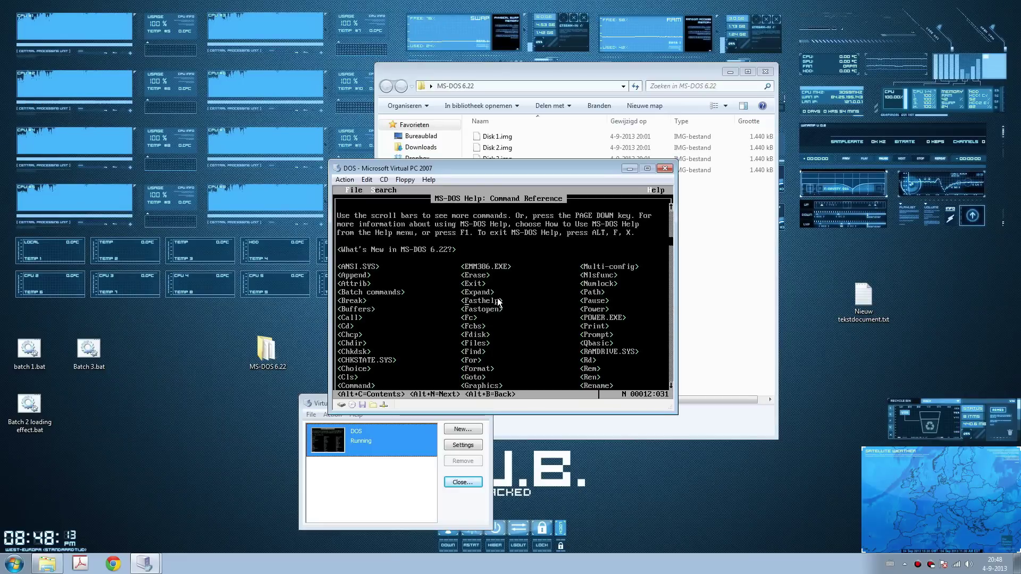
key(f)
key(x)
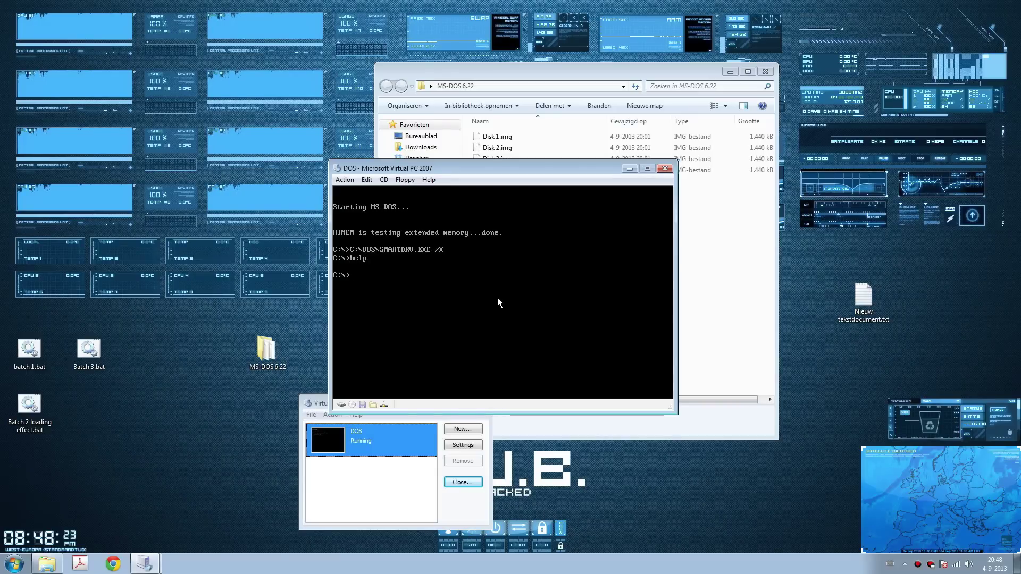
Switch the DOS virtual machine to full-screen mode and accept the full-screen notice
click(345, 179)
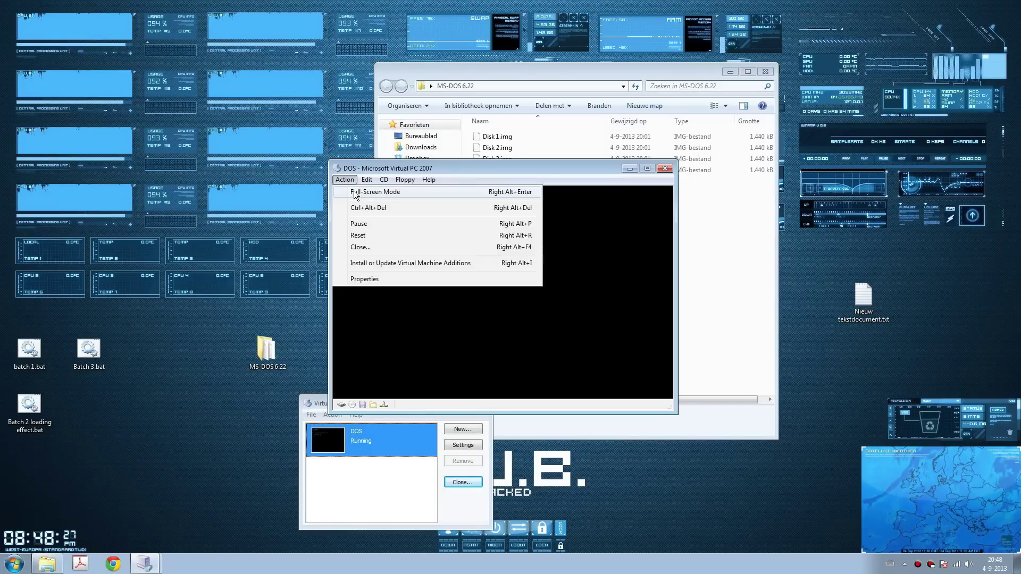
click(354, 194)
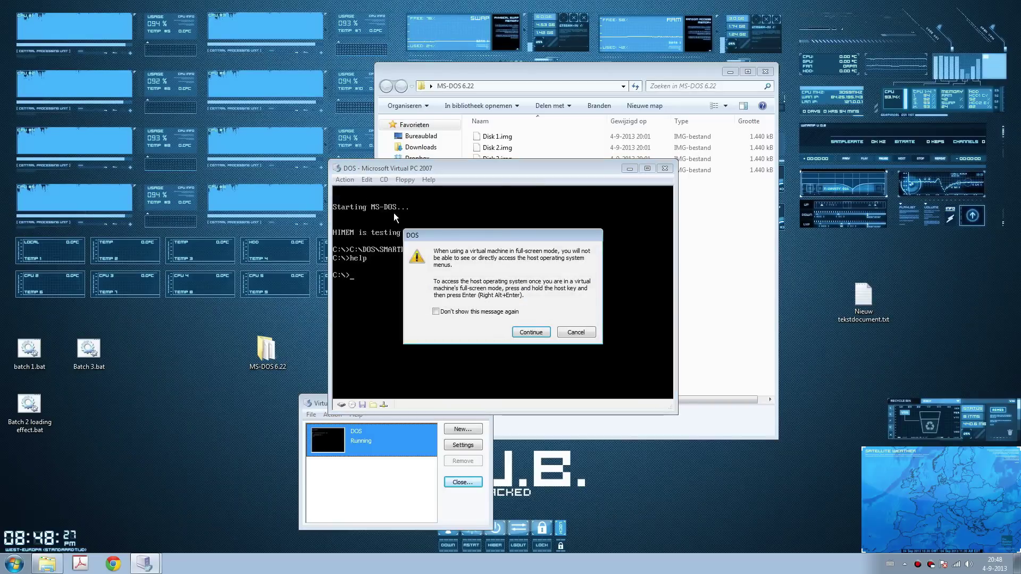
click(530, 331)
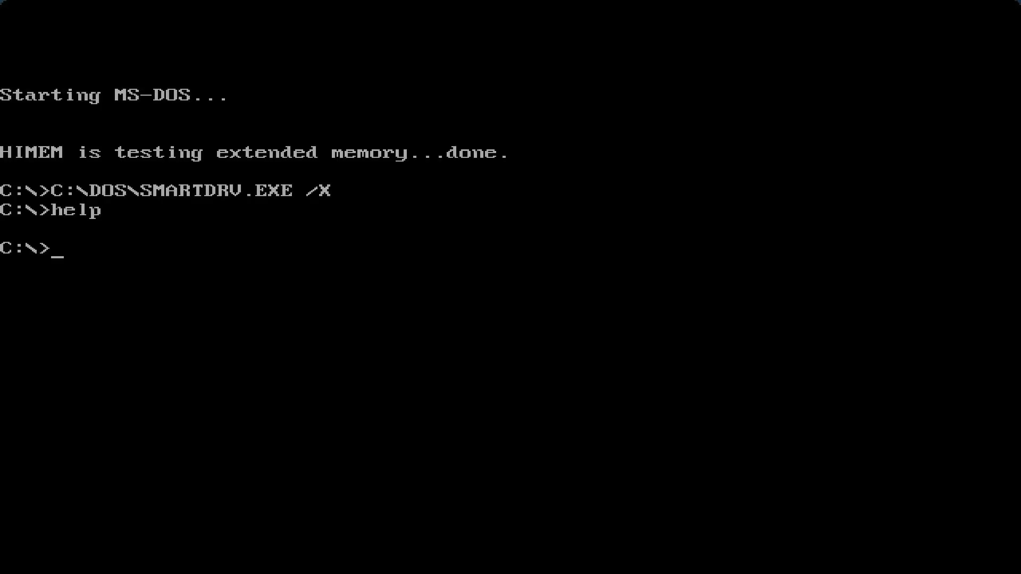
List the contents of the C:\ root directory with dir, then clear the screen with cls
text(dir)
key(Return)
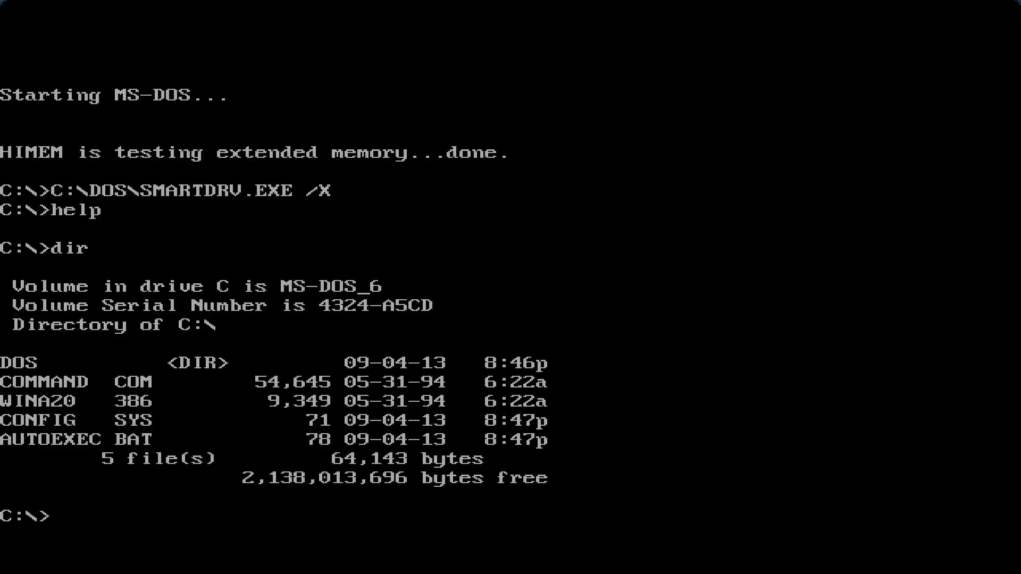
text(cls)
key(Return)
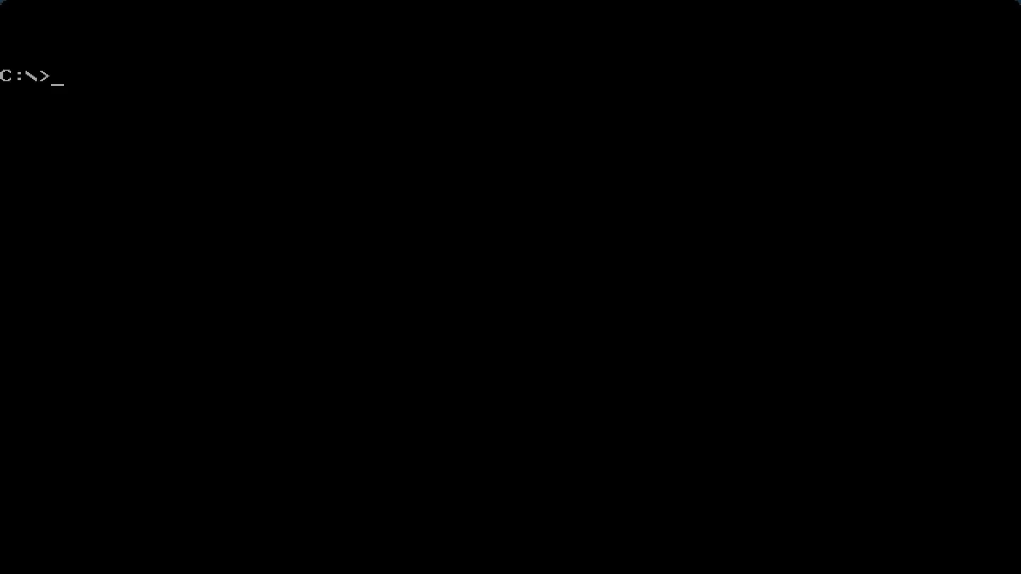
text(cls = clear )
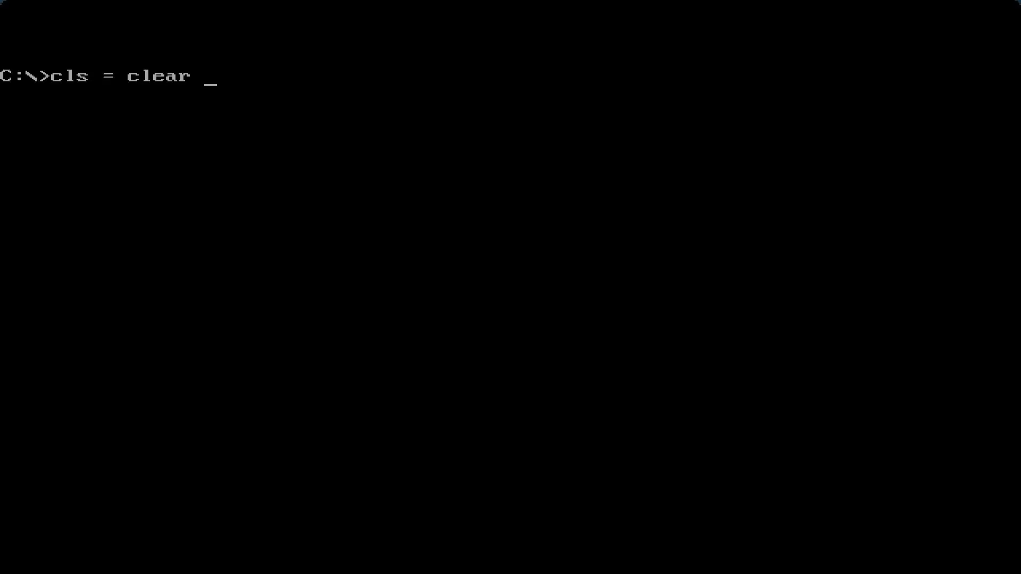
text(screen)
key(Escape)
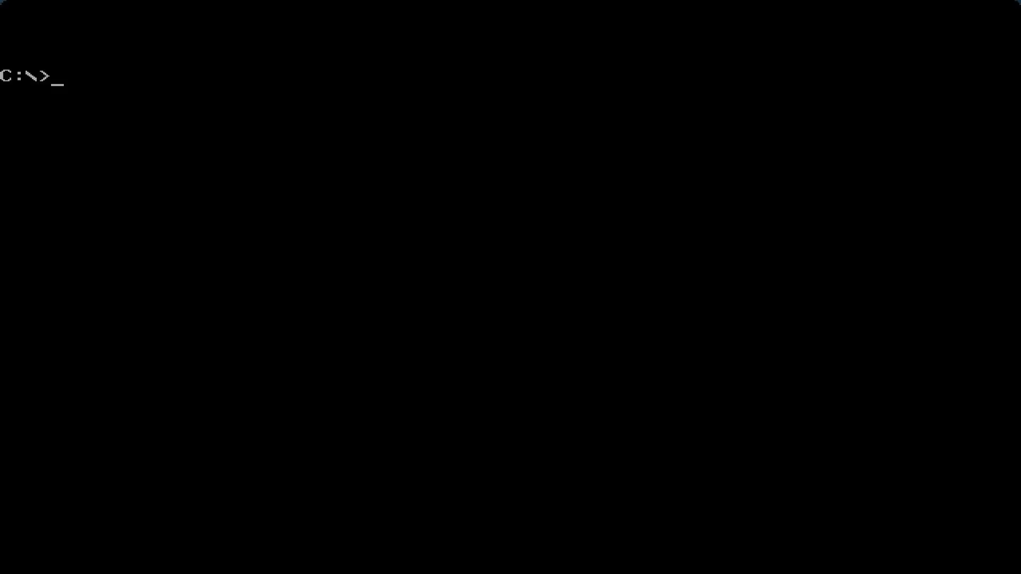
Try the command "dir - directroy", then list the C:\ root directory with plain dir
text(dir - directroy)
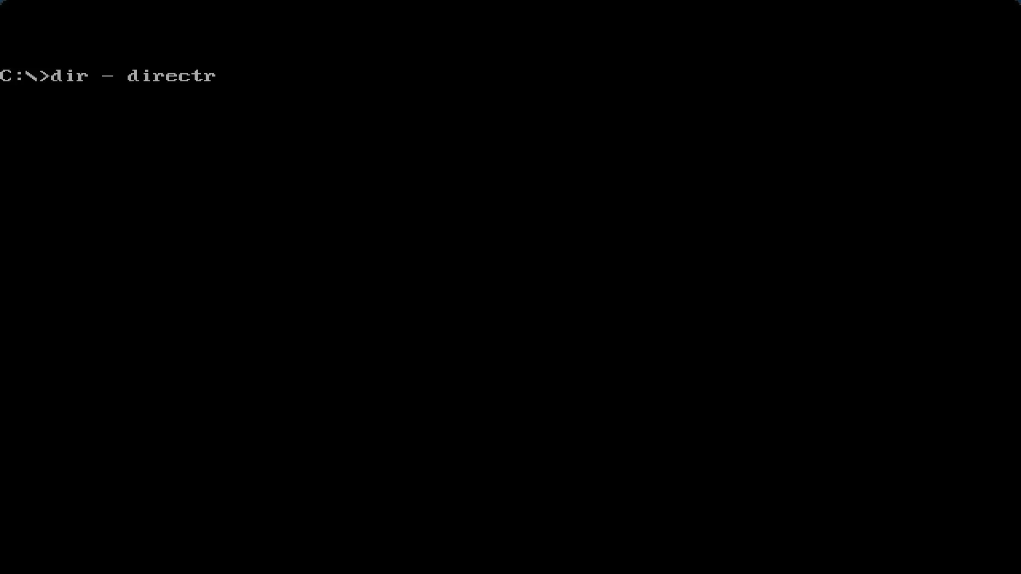
key(Return)
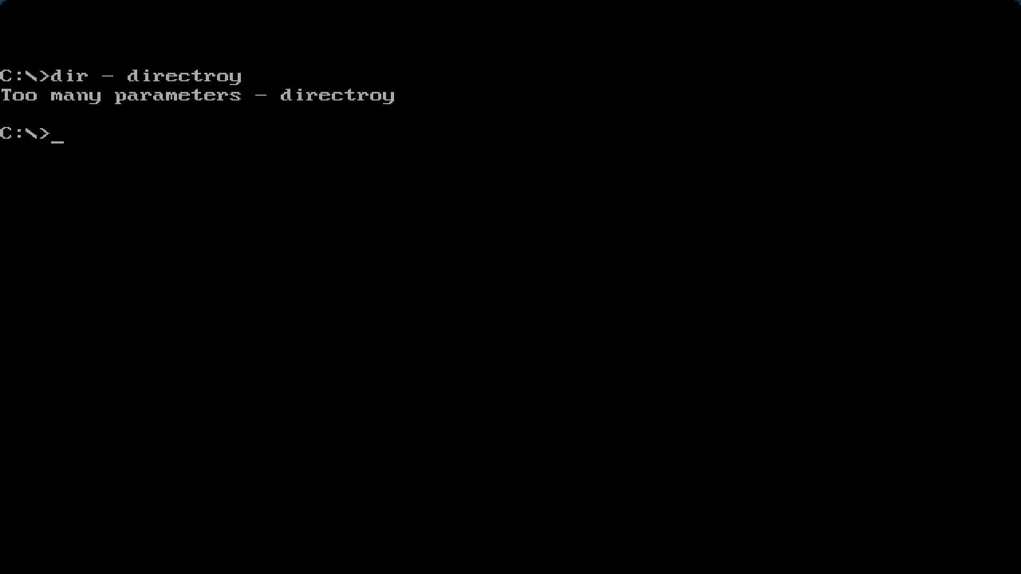
text(dir)
key(Return)
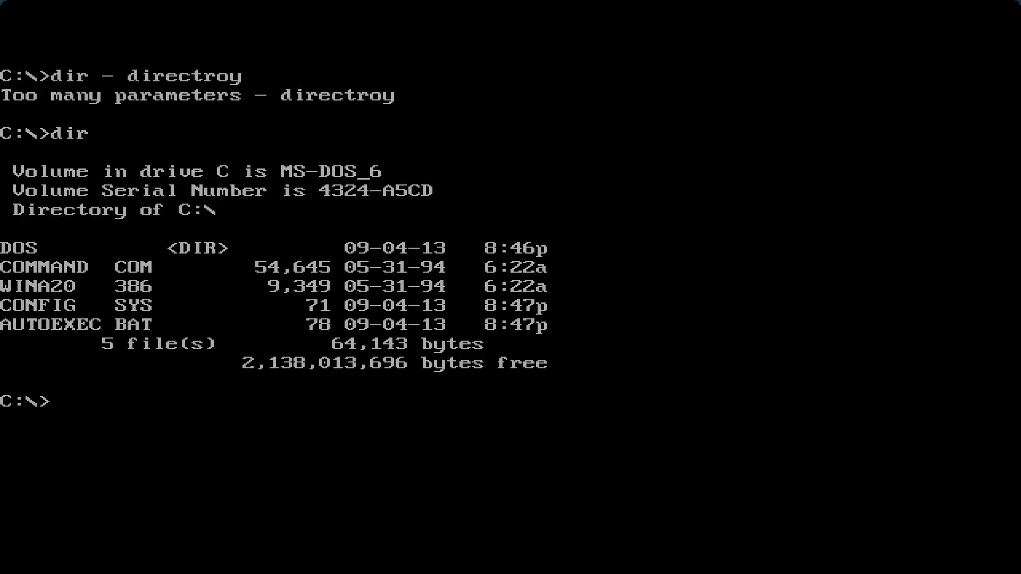
Try to list the DOS directory with the command dir/dos
text(do/disl)
key(BackSpace)
key(BackSpace)
key(BackSpace)
key(BackSpace)
key(BackSpace)
key(BackSpace)
text(ui)
key(BackSpace)
key(BackSpace)
text(ir/dos)
key(Return)
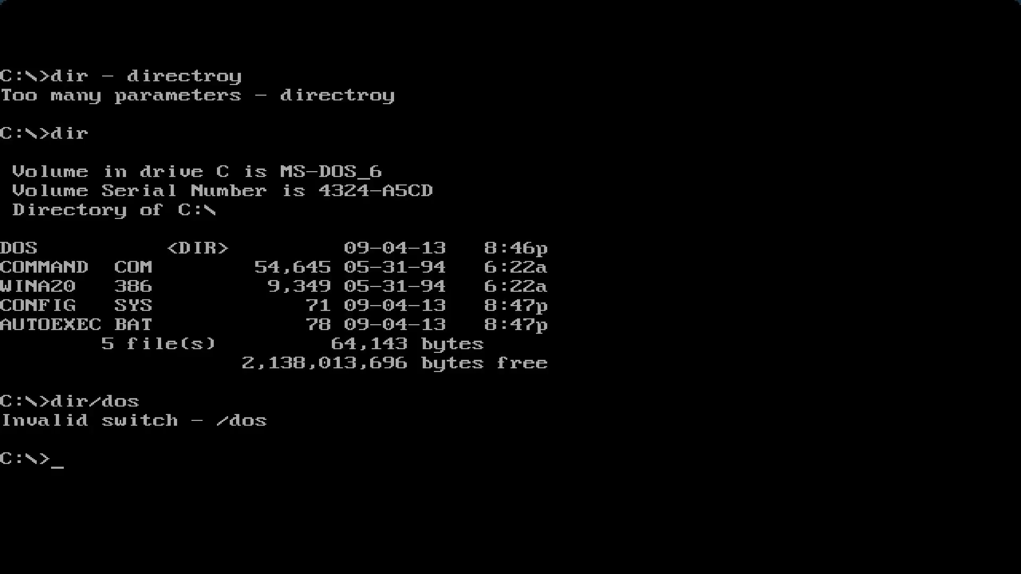
List the contents of the DOS directory with the command dir\dos
text(dir\doa)
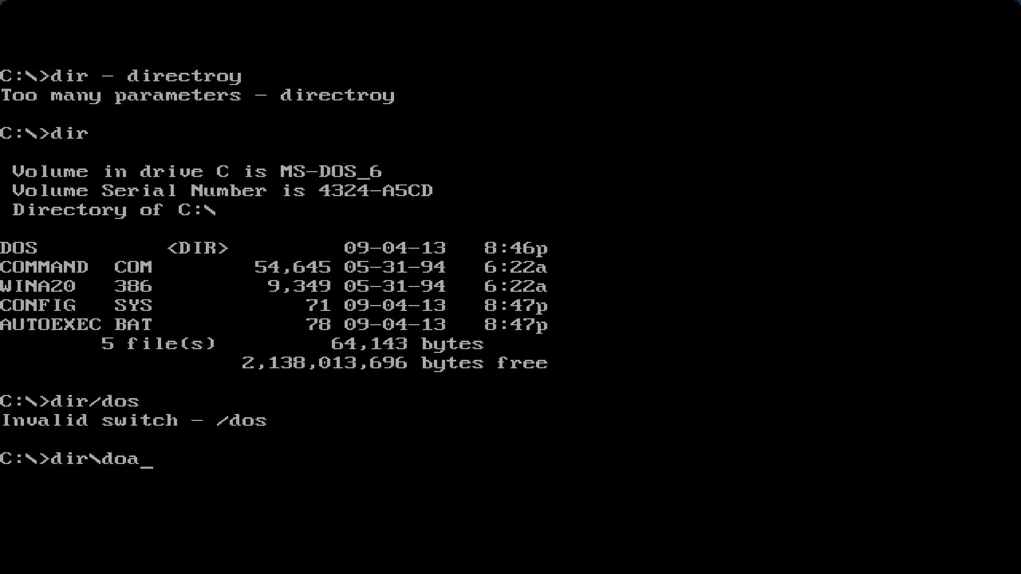
key(BackSpace)
text(s)
key(Return)
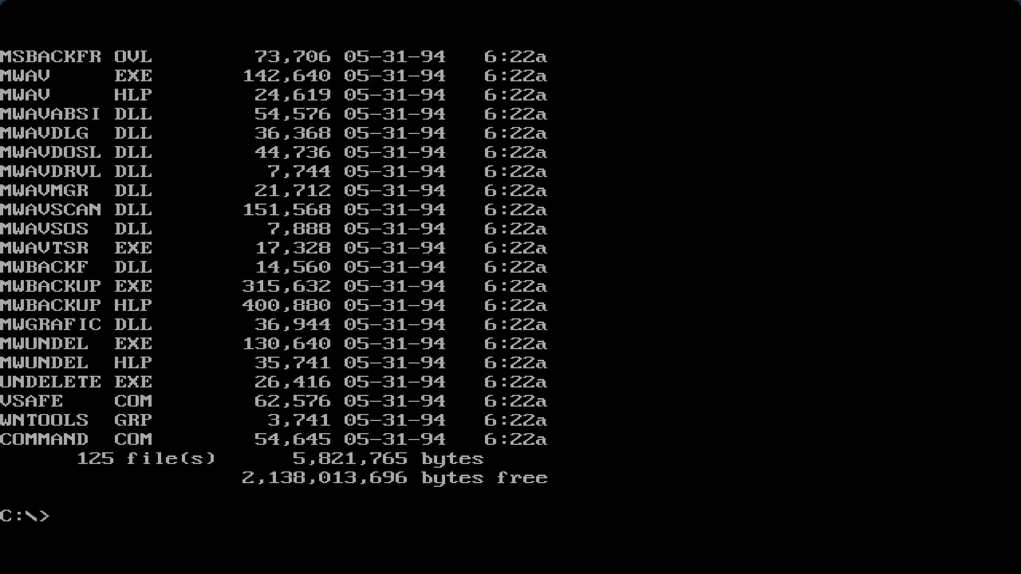
Try to list the DOS directory one page at a time with the command dir/p\dos
text(dir)
text(/)
text(p)
text( = page)
key(BackSpace)
key(BackSpace)
key(BackSpace)
key(BackSpace)
key(BackSpace)
key(BackSpace)
key(BackSpace)
text(\dos)
key(Return)
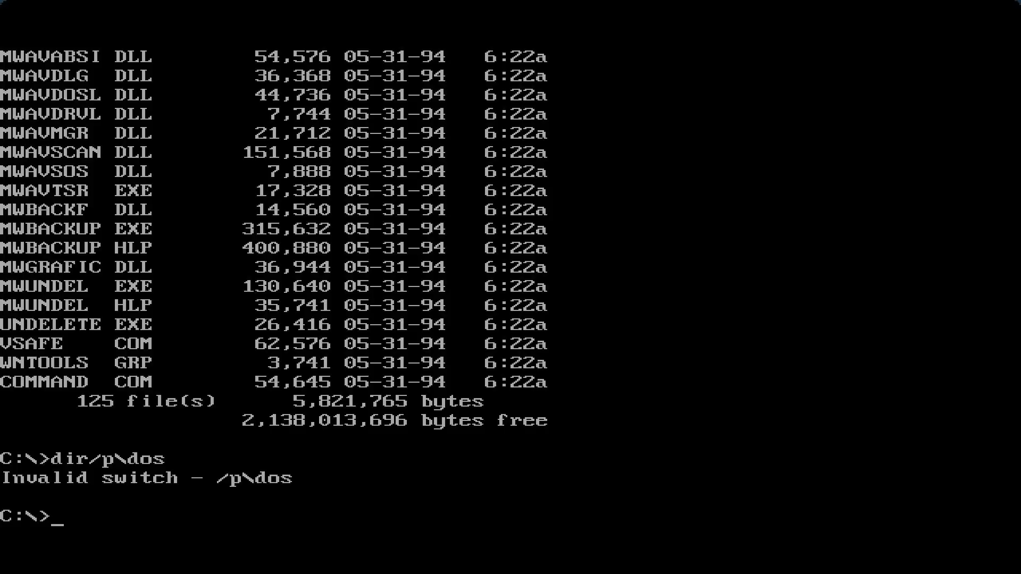
List the C:\ root directory in paged form with the command dir/p
text(dis)
key(BackSpace)
text(r/p)
key(Return)
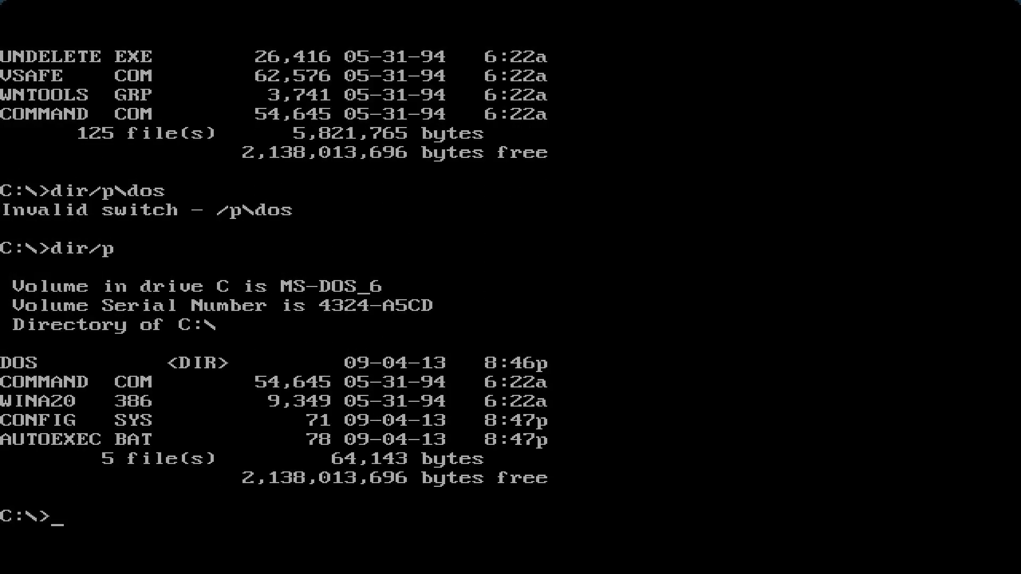
List the DOS directory with dir\dos, then list the root directory again with dir
text(dir\dos)
key(Return)
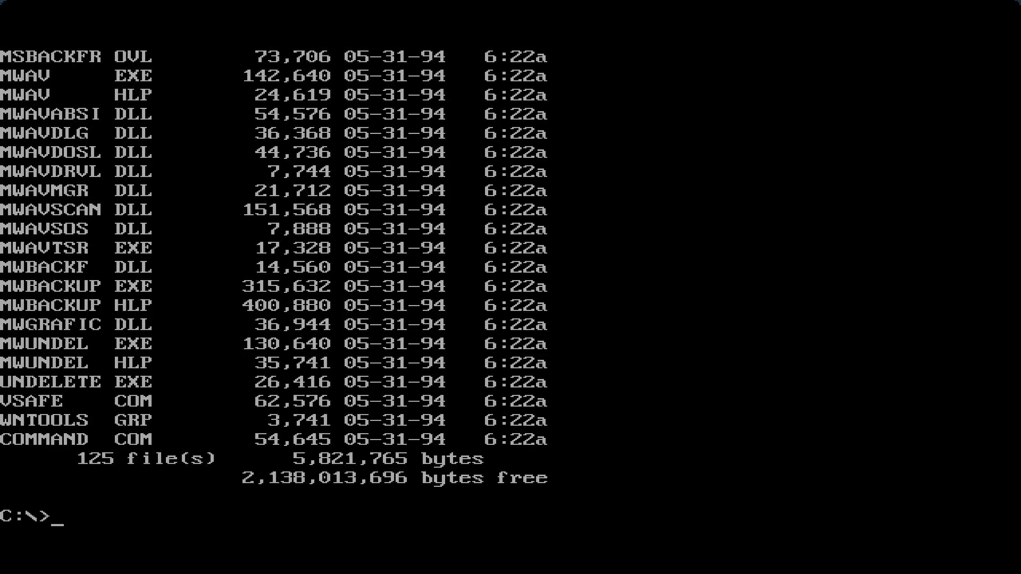
text(dir)
key(Return)
Retry the paged DOS directory listing with the page switch before the path, as dir/p\dos
text(d)
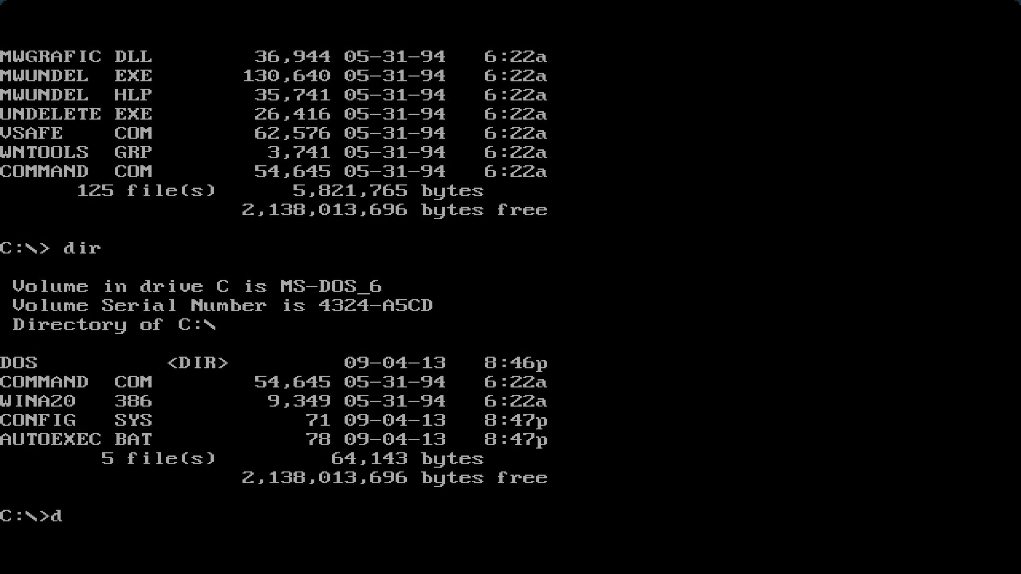
text(ir/p\dos)
key(Return)
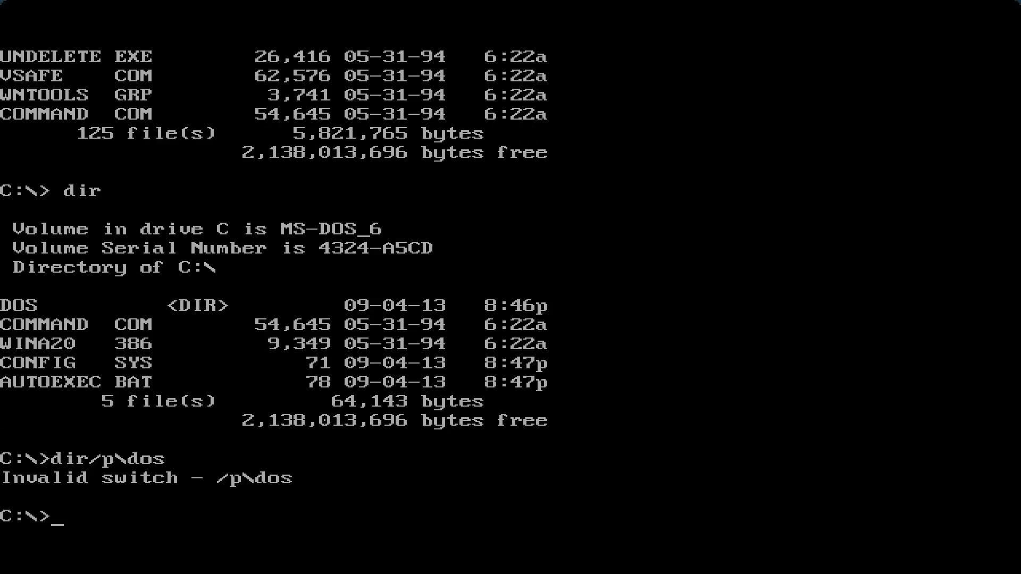
List the DOS directory page by page with dir\dos/p and go through to the end of the listing
text(dir\dos/p)
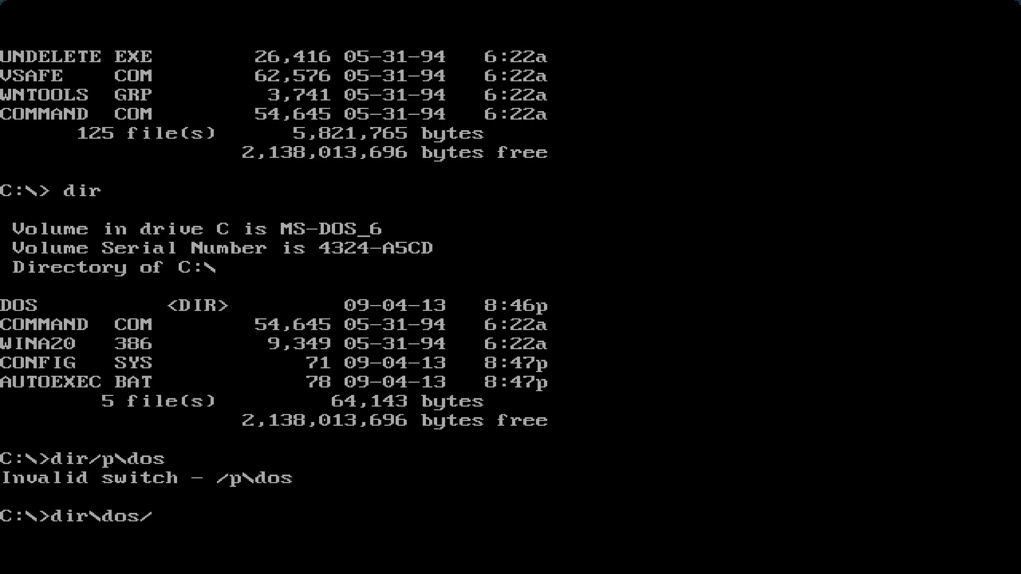
key(Return)
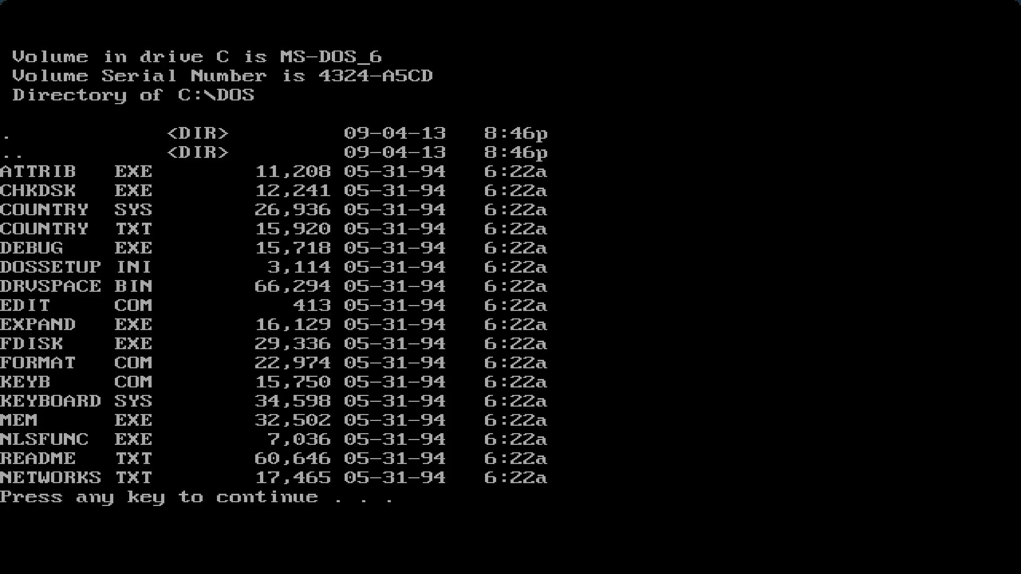
key(Return)
key(Return)
key(Return)
key(Return)
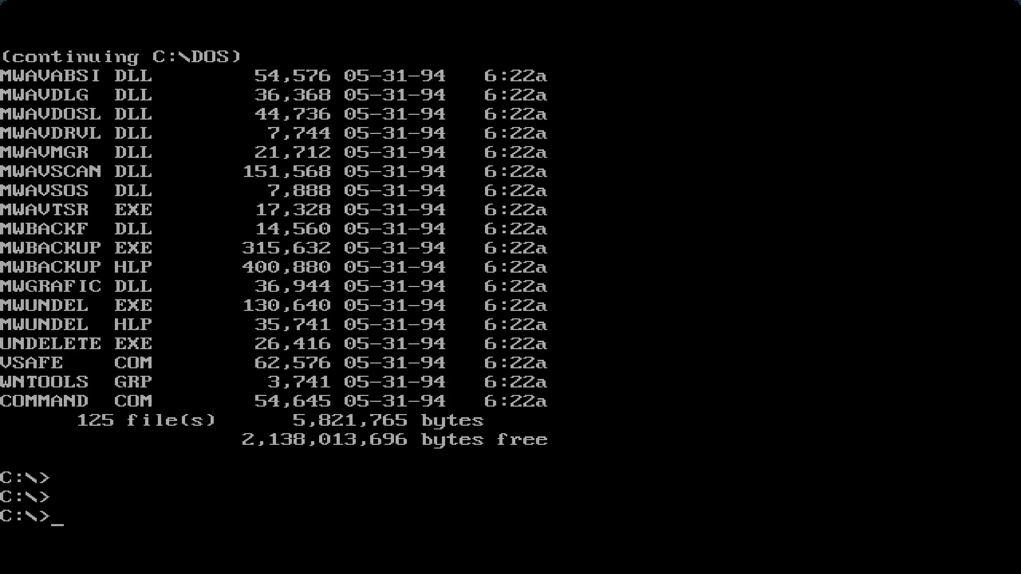
Run dir\dos/p again and page through the whole DOS directory listing back to the prompt
text(dir\dos/)
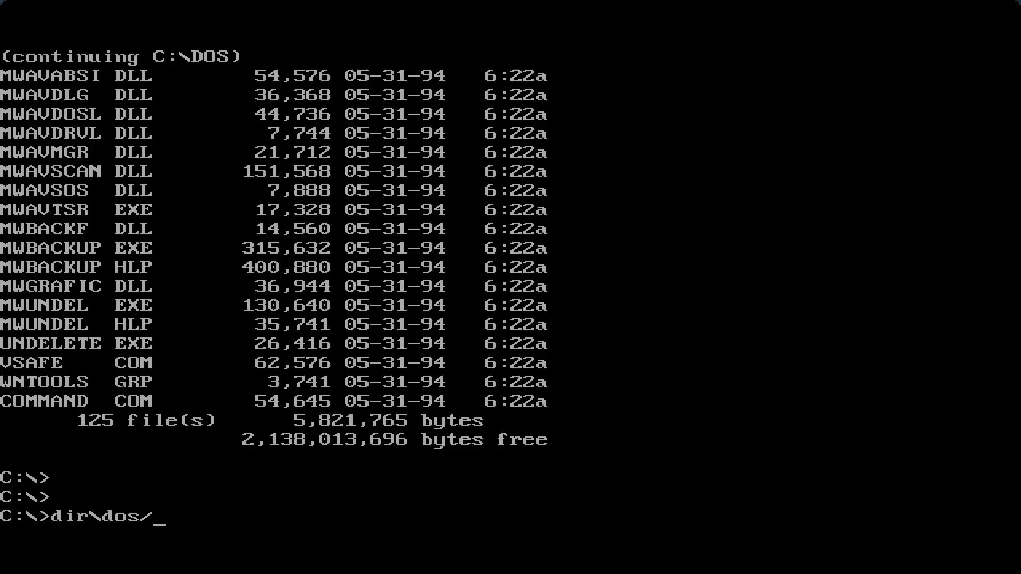
text(p)
key(Return)
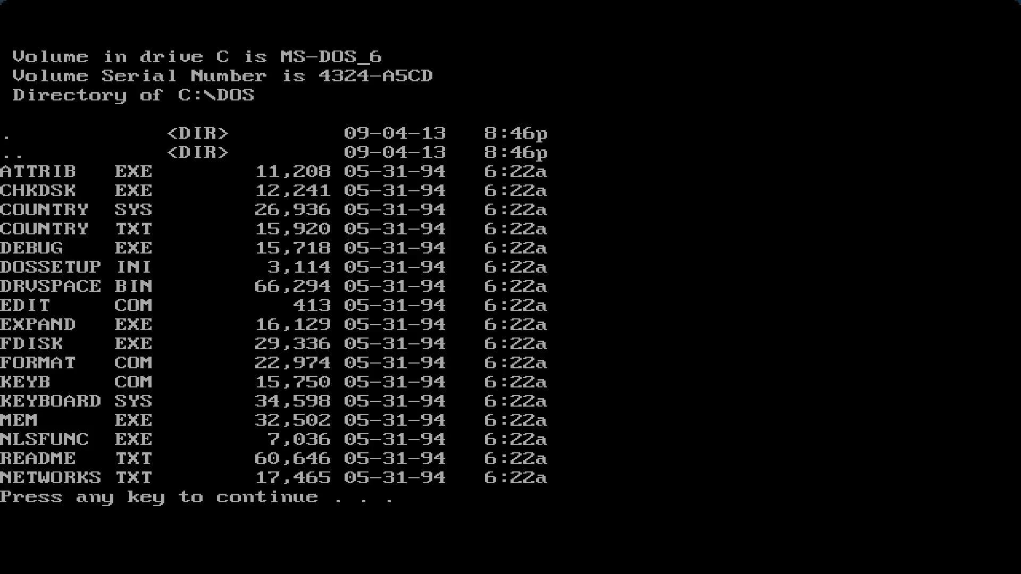
key(space)
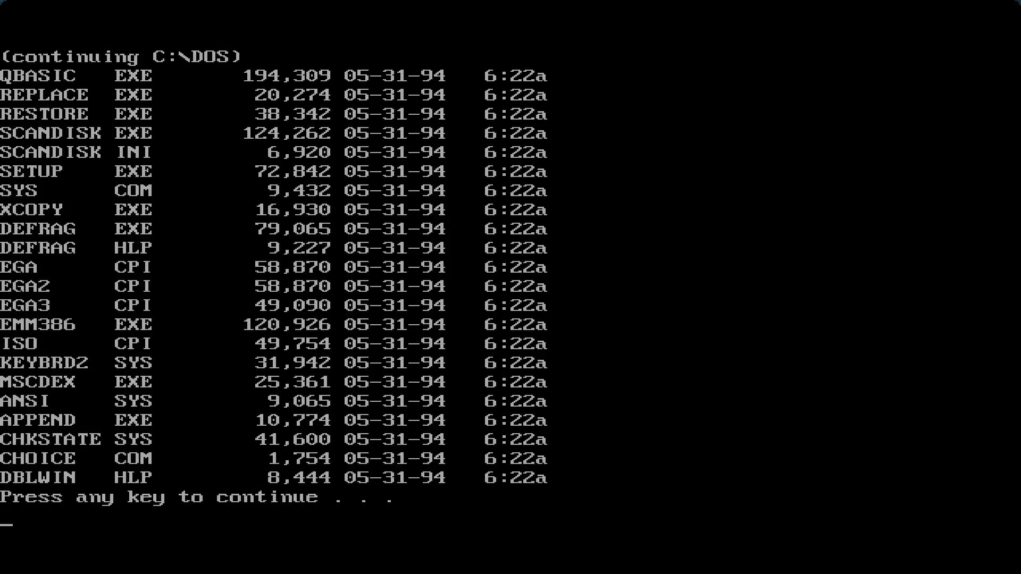
key(space)
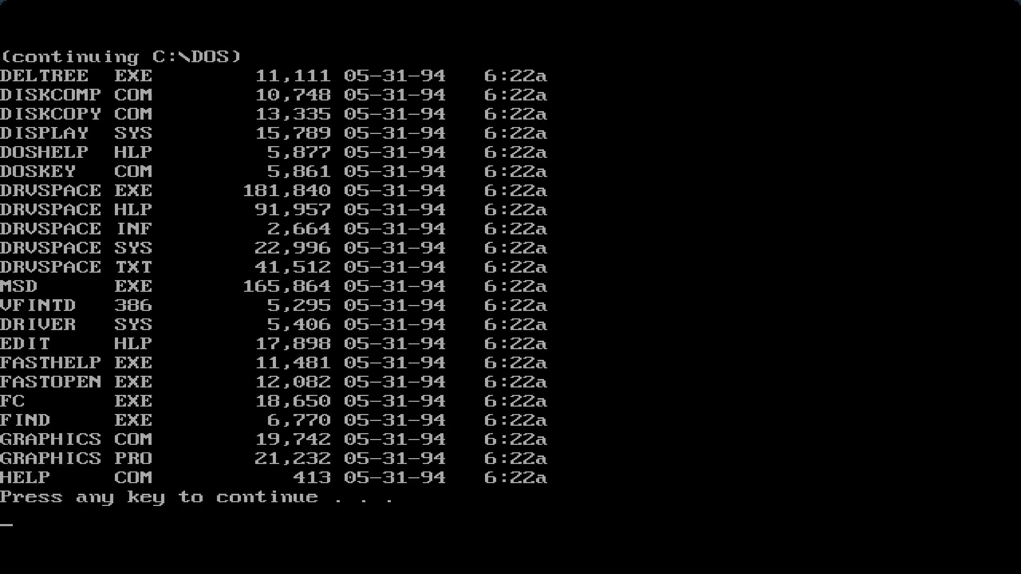
key(space)
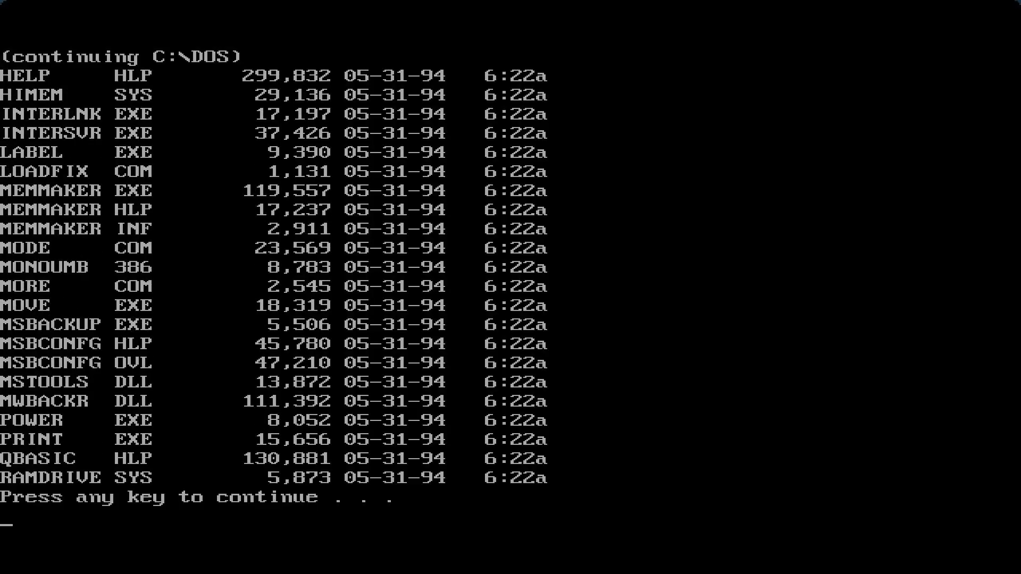
key(space)
key(space)
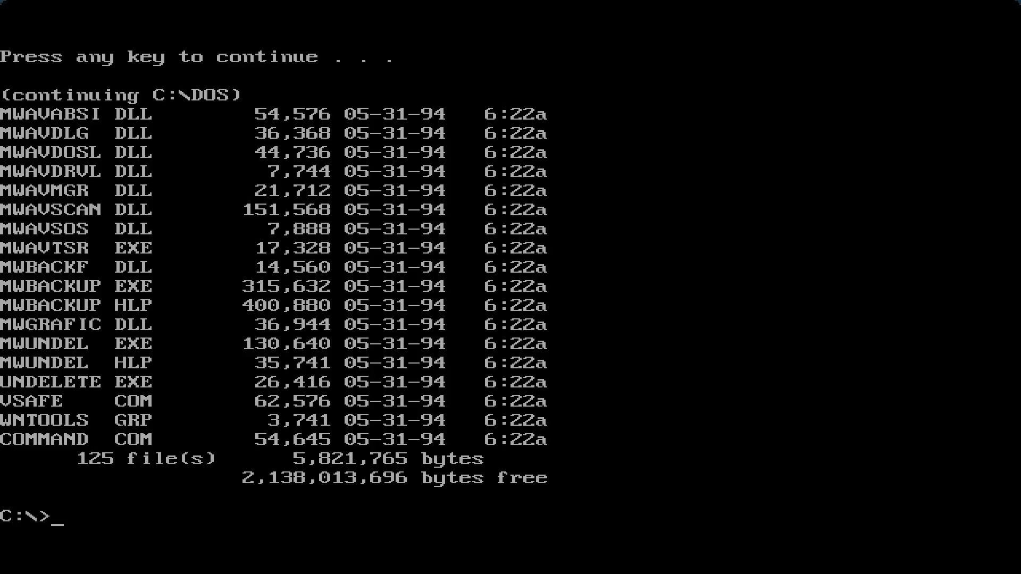
List the DOS directory in wide format with the command dir\dos/w
text(dir\dos/)
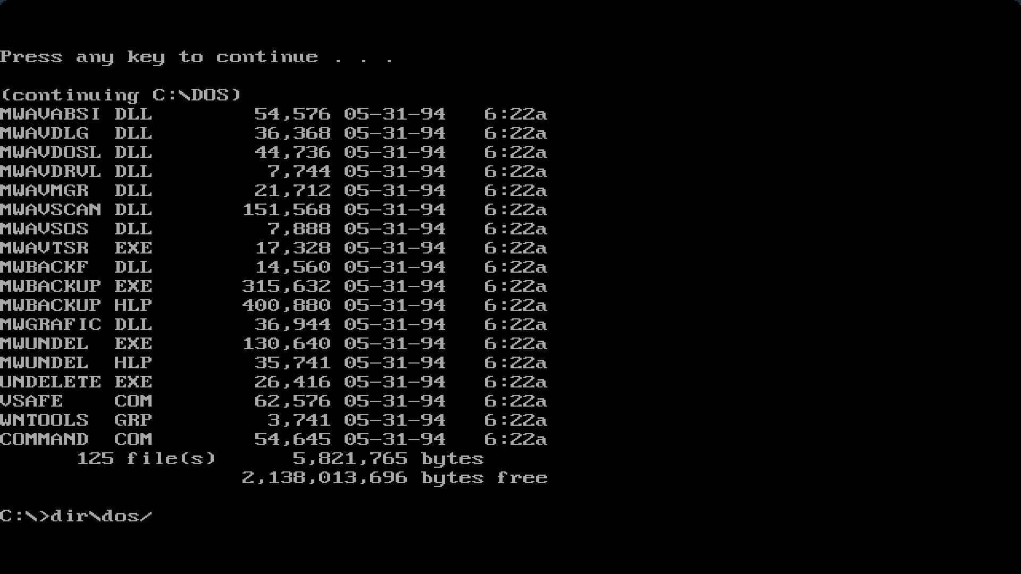
text(w width)
key(BackSpace)
key(BackSpace)
key(BackSpace)
key(BackSpace)
key(BackSpace)
key(BackSpace)
key(Return)
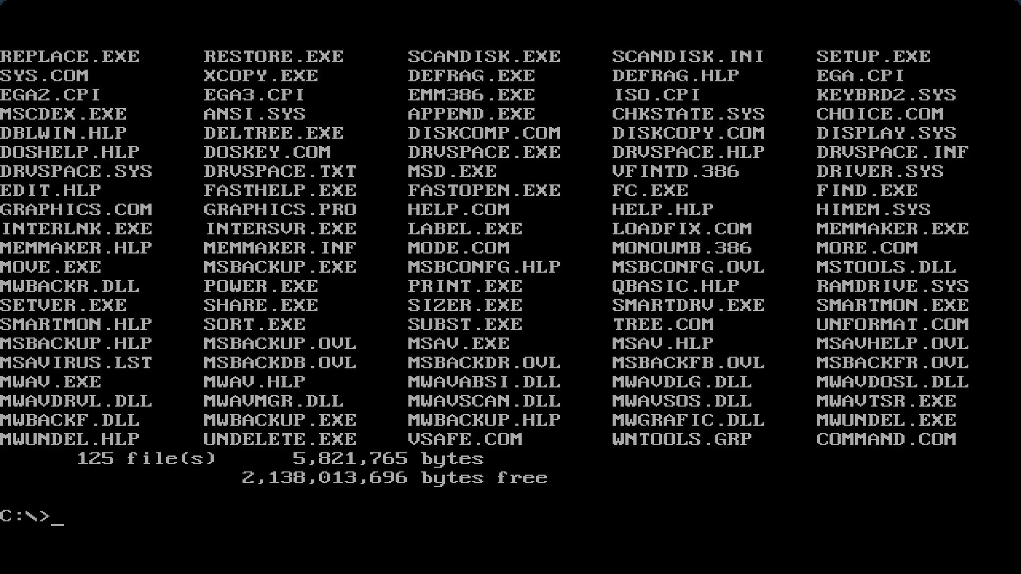
List the DOS directory sorted by name with the command dir\dos/on
text(dir\dos)
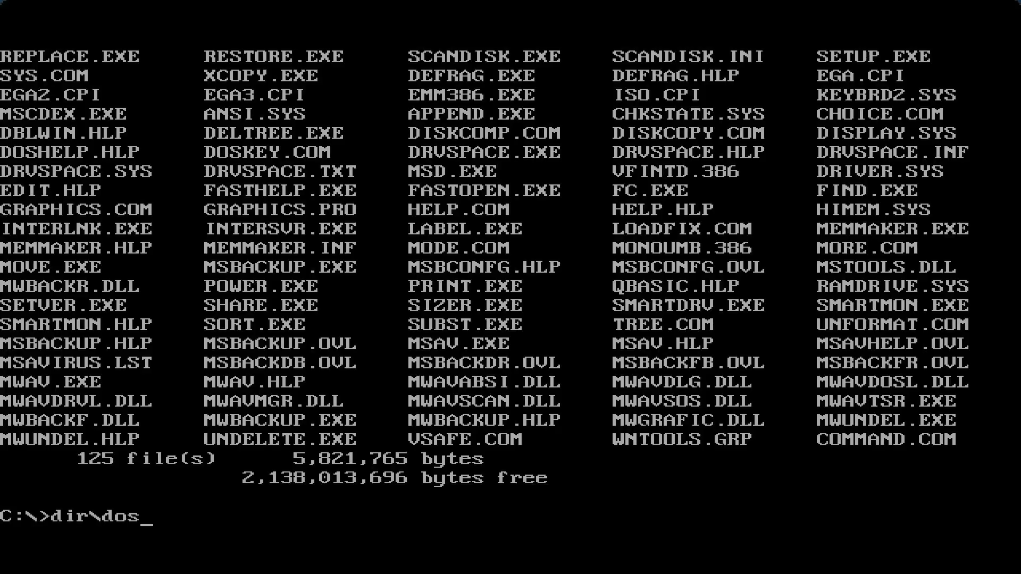
text(/on on-nam)
key(BackSpace)
key(BackSpace)
key(BackSpace)
key(BackSpace)
key(BackSpace)
key(BackSpace)
key(BackSpace)
key(Return)
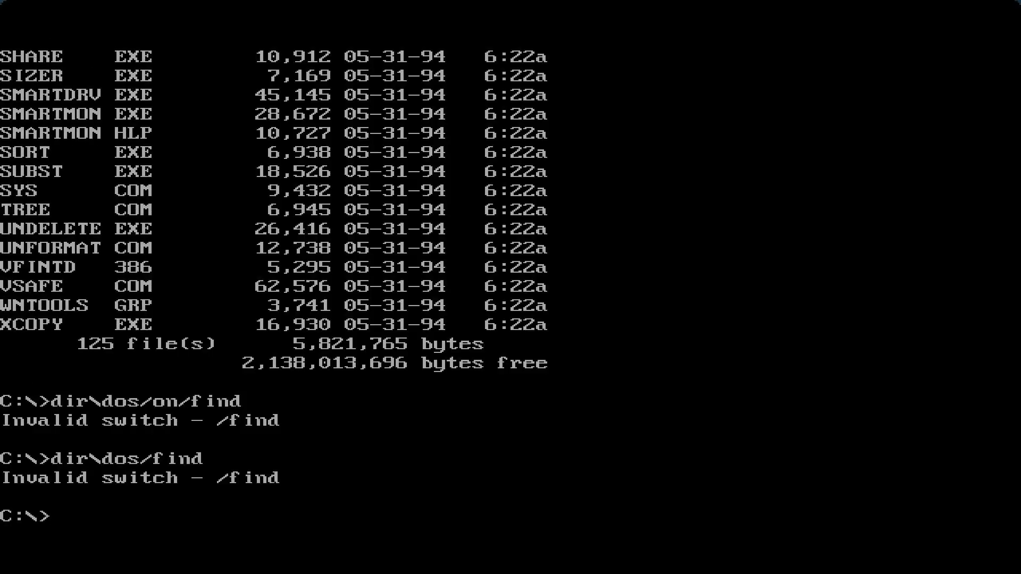
Show the current directory with cd, then try the line "md = make directory" at the prompt
text(cd)
key(Return)
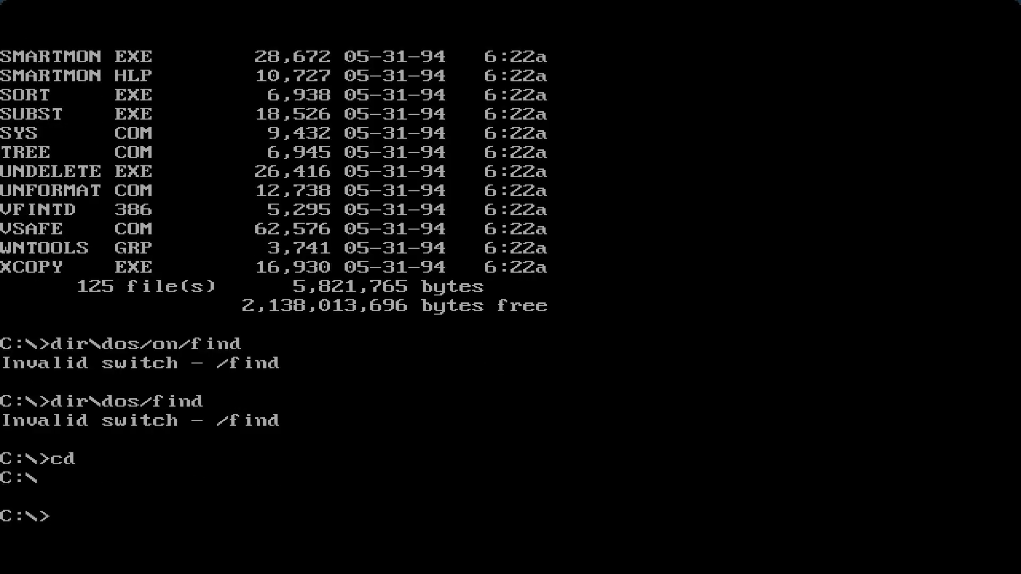
text(md = make directory)
key(Return)
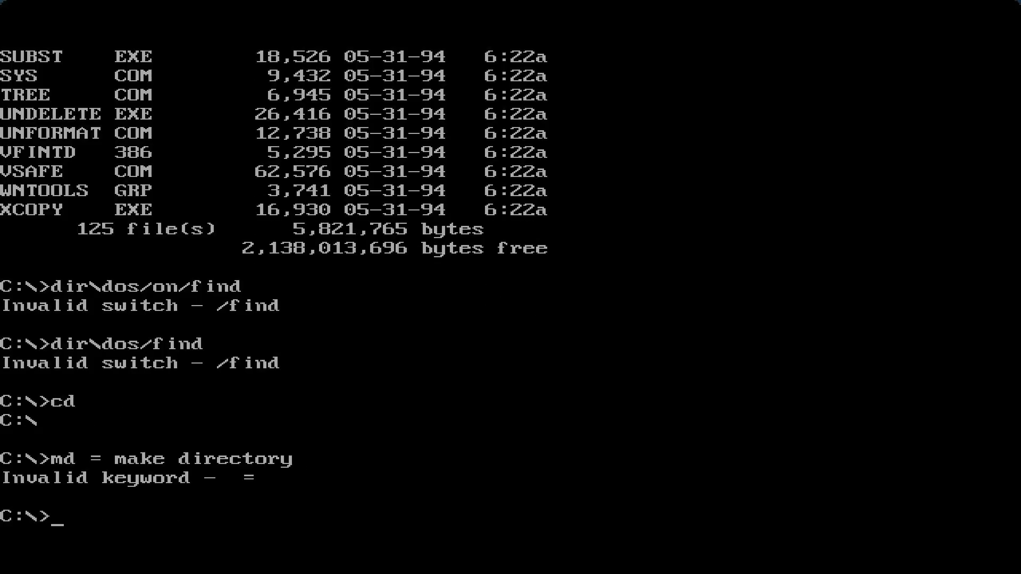
Create a directory named test in the C:\ root with md\test and list the root directory to check it
text(md\test)
key(Return)
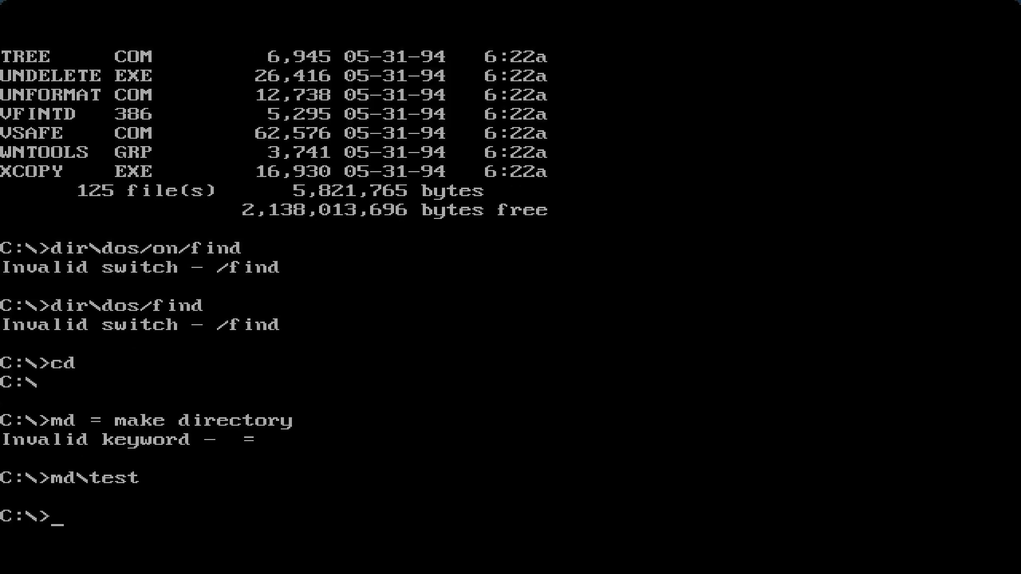
text(dir)
key(Return)
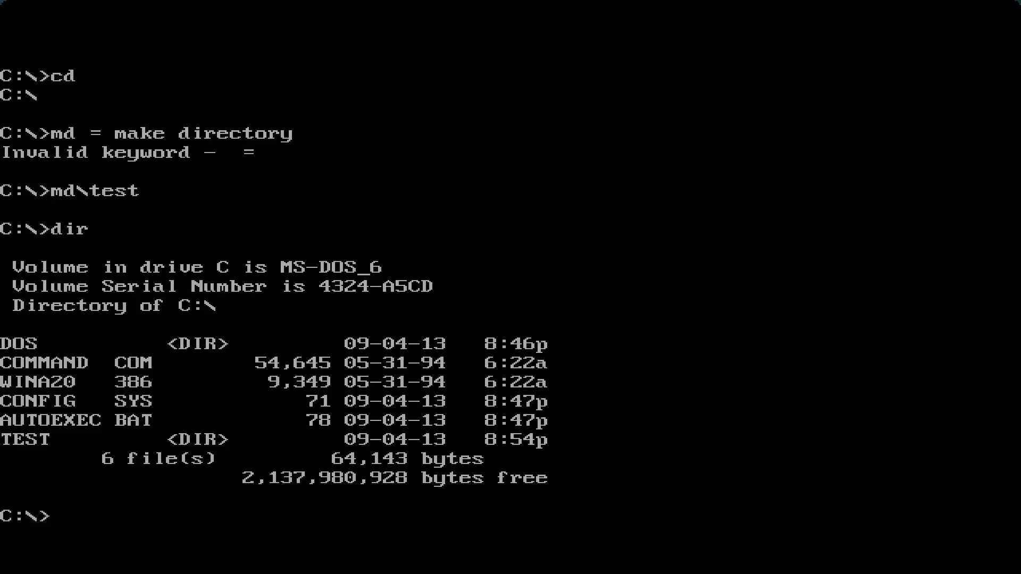
Create a directory named microsoft in the C:\ root with md\microsoft and list the root directory with dir
text(md\windows)
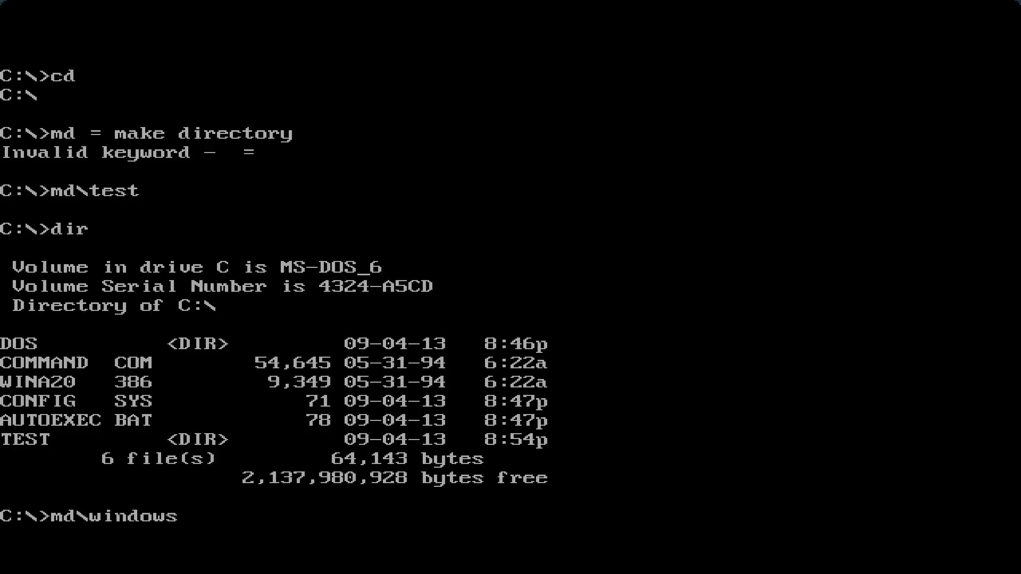
key(BackSpace)
key(BackSpace)
key(BackSpace)
key(BackSpace)
key(BackSpace)
key(BackSpace)
key(BackSpace)
text(microsoft)
key(Return)
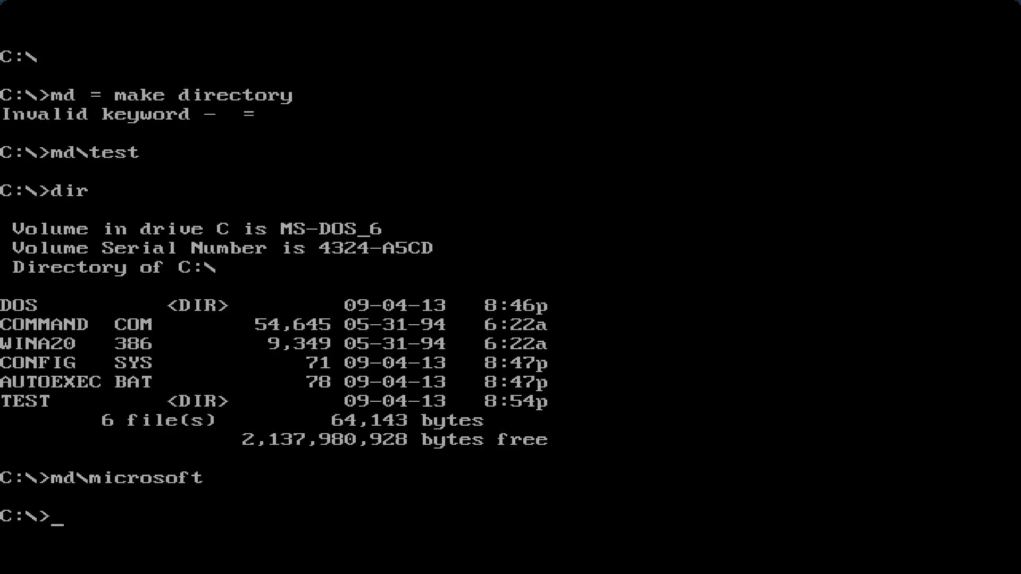
text(dir)
key(Return)
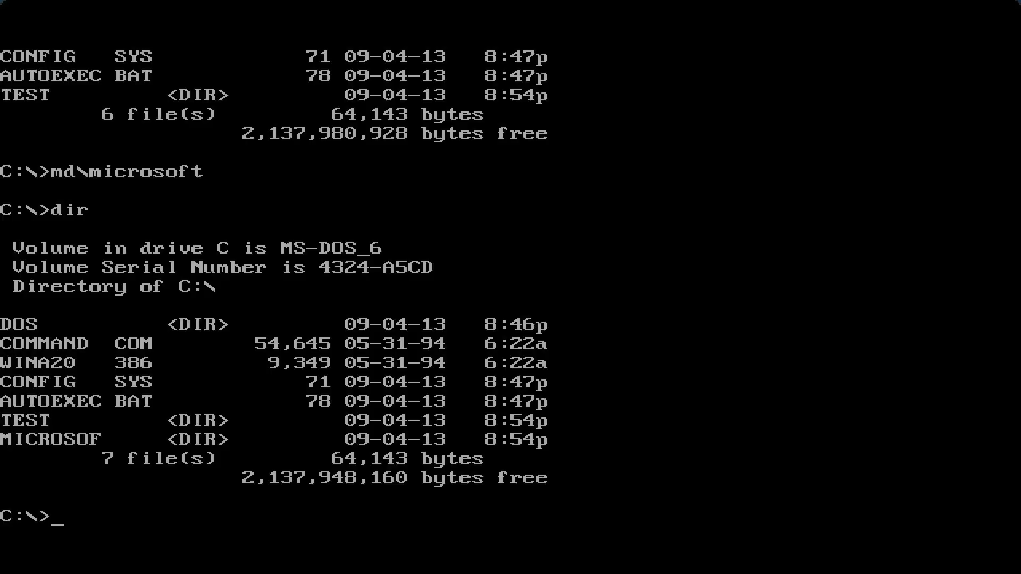
List the contents of the DOS directory from the root with the command dir\dos
text(m)
key(BackSpace)
text(dir\dos)
key(Return)
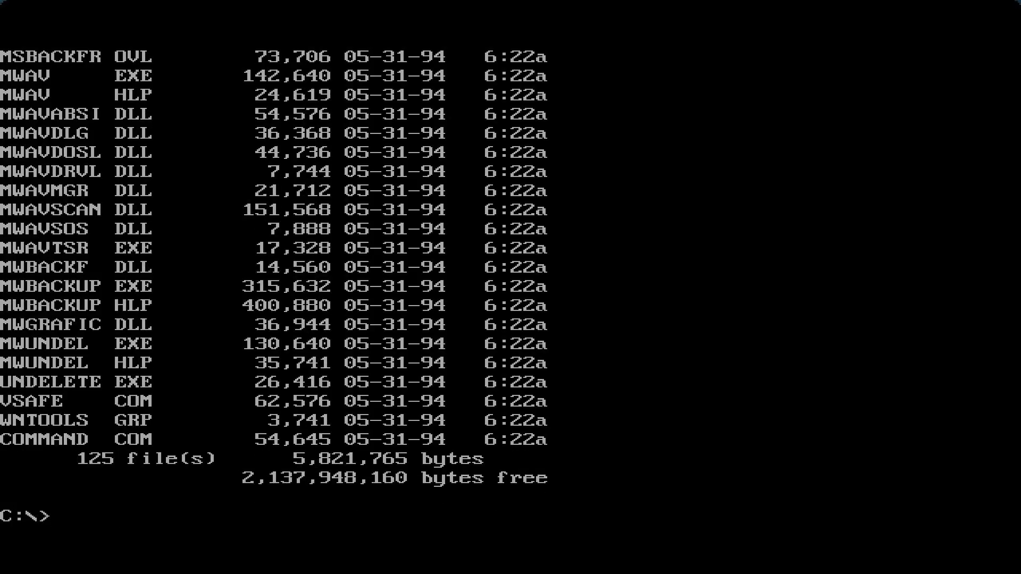
Change into the DOS directory with cd\dos and from there into the MICROSOF directory with cd\microsof
text(cd\dos)
key(Return)
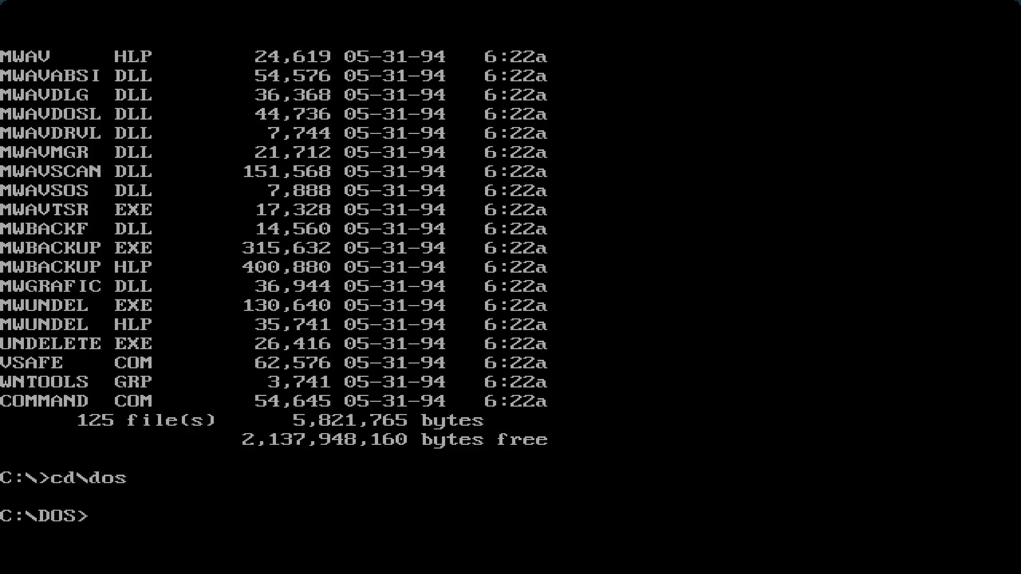
text(cd\microsof)
key(Return)
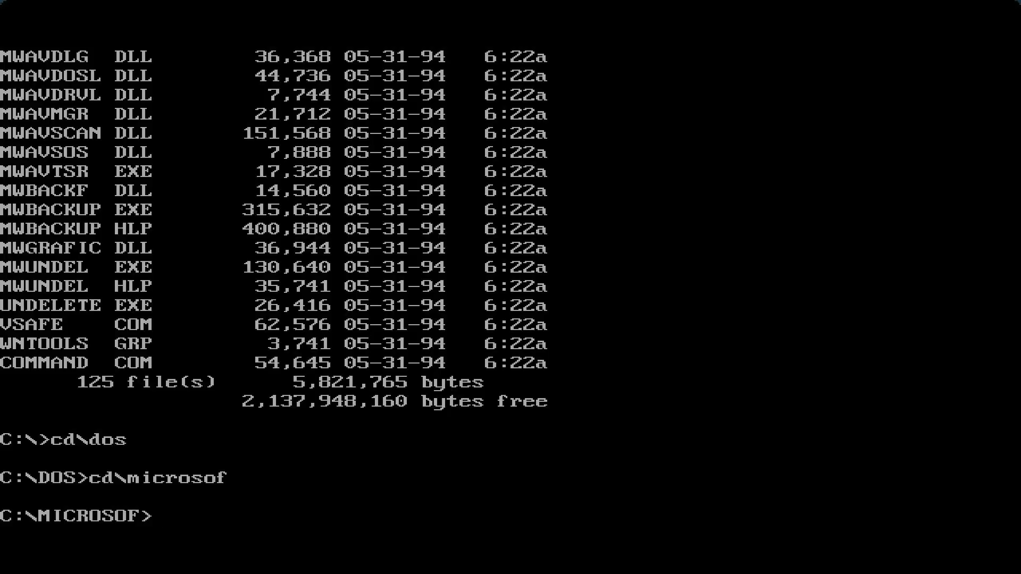
Write "rd = remove directory" at the prompt, cut it back to rd, and remove the test directory with rd\test
text(rd =)
text( rer)
key(BackSpace)
key(BackSpace)
text(emove)
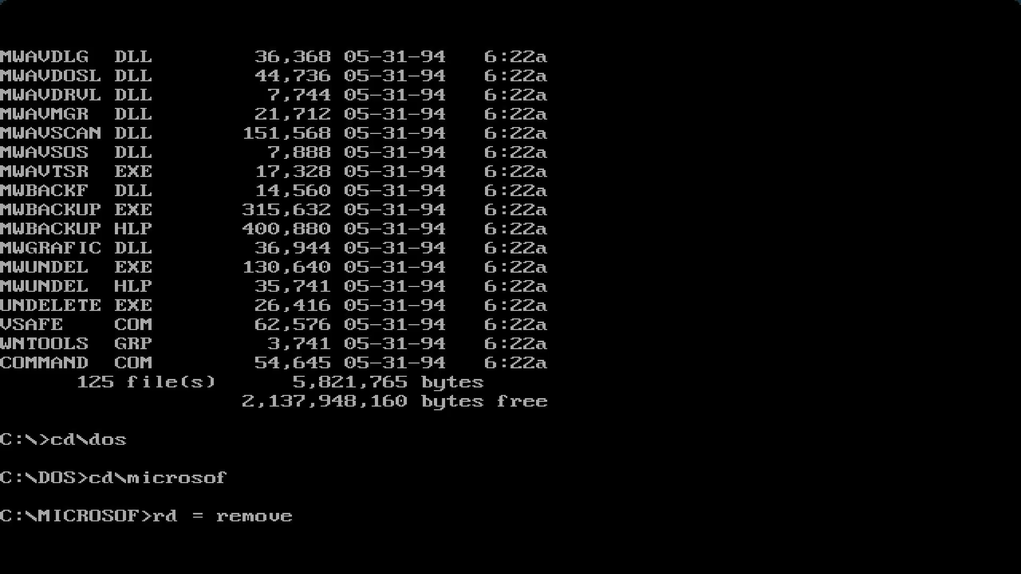
text( directory)
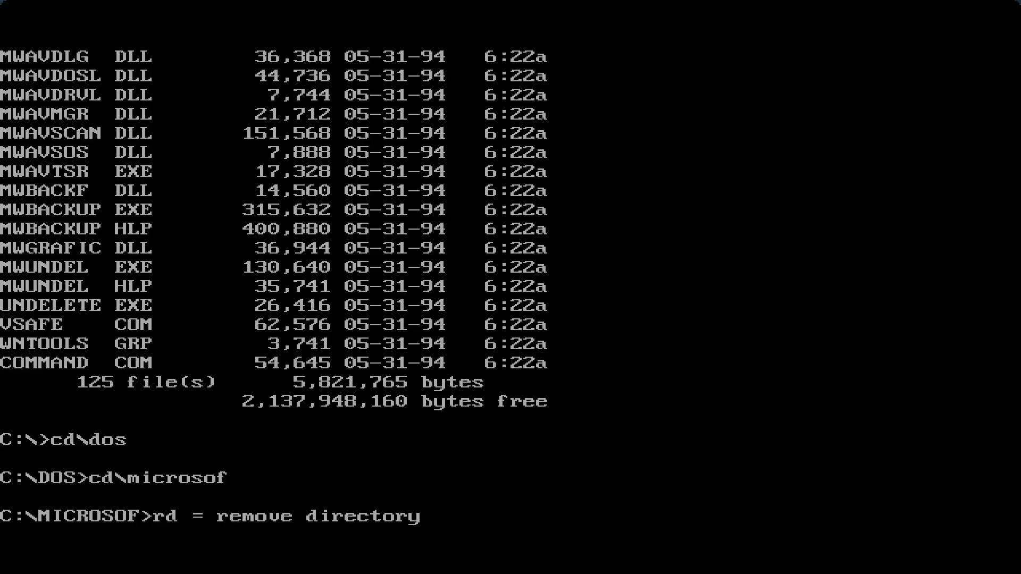
key(BackSpace)
key(BackSpace)
key(BackSpace)
key(BackSpace)
key(BackSpace)
key(BackSpace)
key(BackSpace)
key(BackSpace)
key(BackSpace)
key(BackSpace)
key(BackSpace)
key(BackSpace)
key(BackSpace)
key(BackSpace)
key(BackSpace)
key(BackSpace)
key(BackSpace)
key(BackSpace)
key(BackSpace)
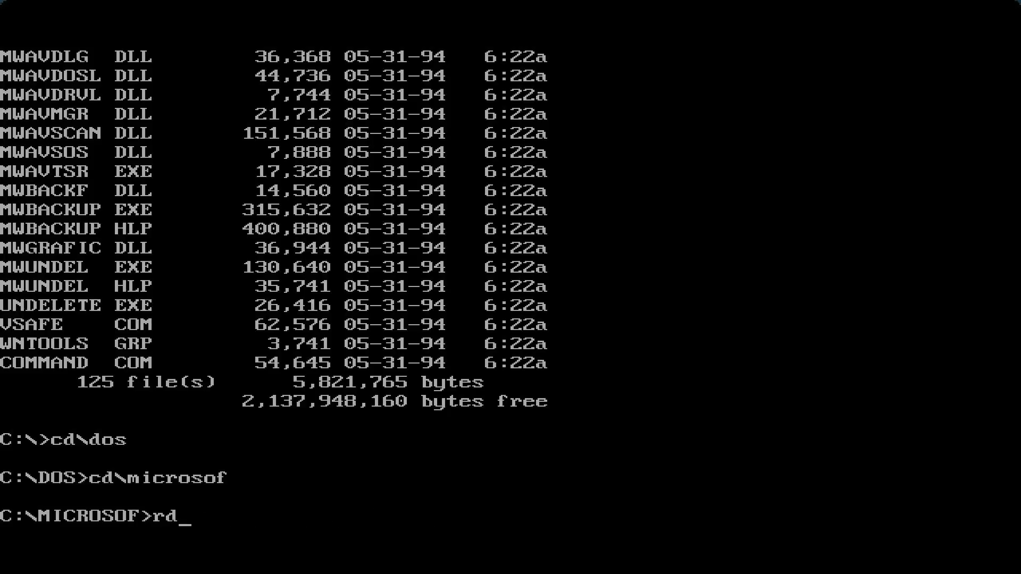
text(est)
key(Return)
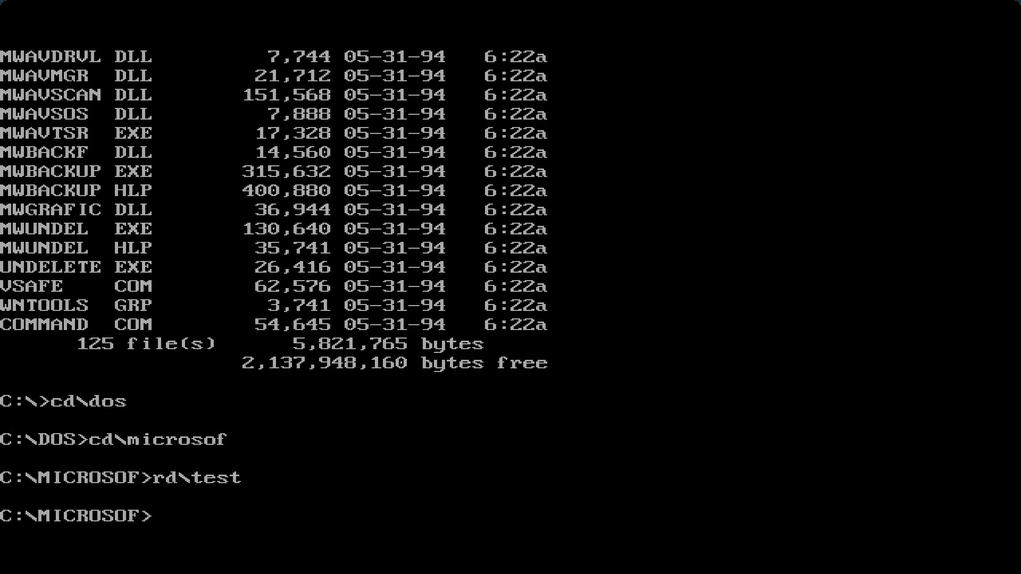
Check the current directory with cd, return to the C:\ root with cd\ and list it with dir
text(cd)
key(Return)
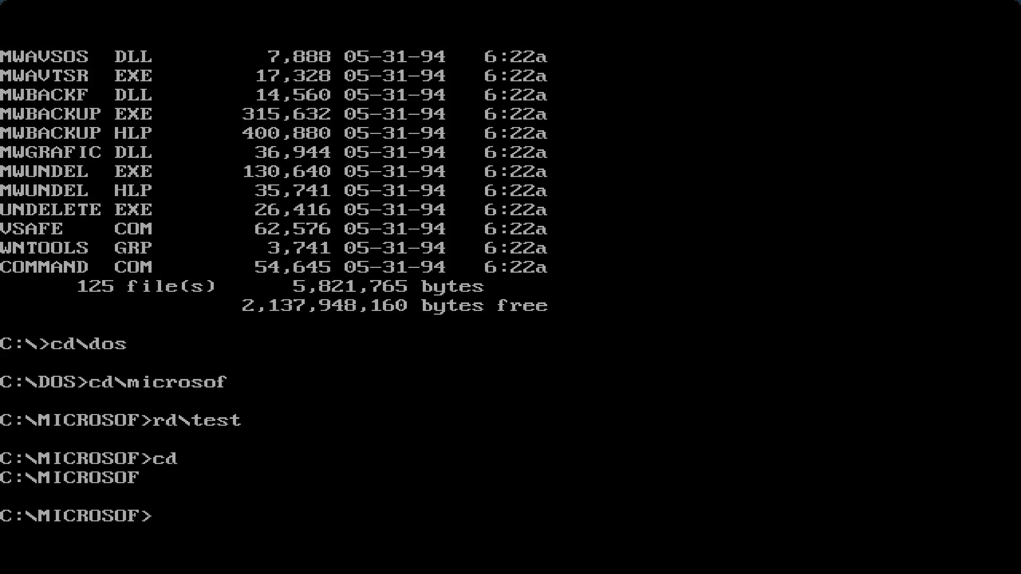
text(cd\)
key(Return)
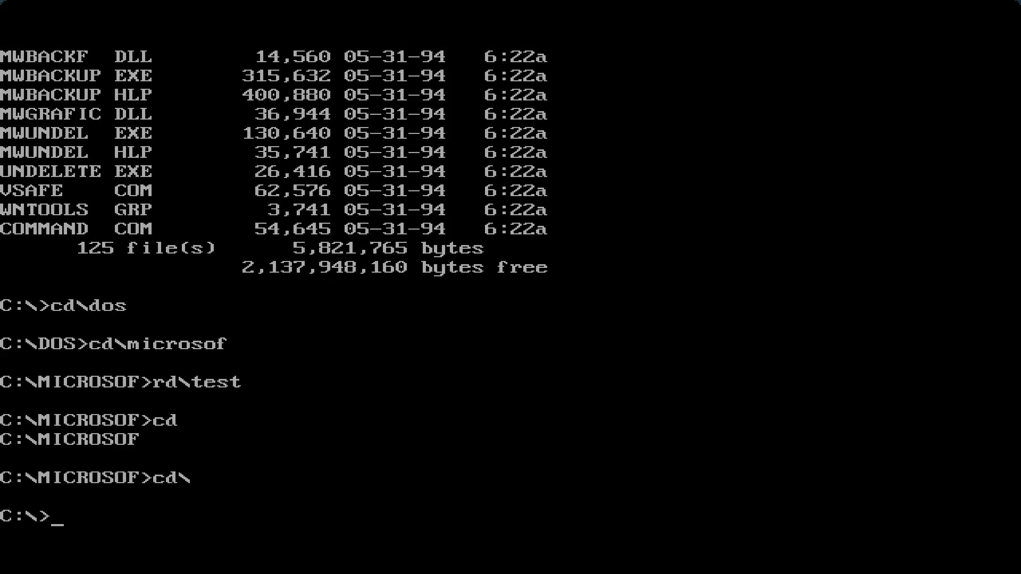
text(dir)
key(Return)
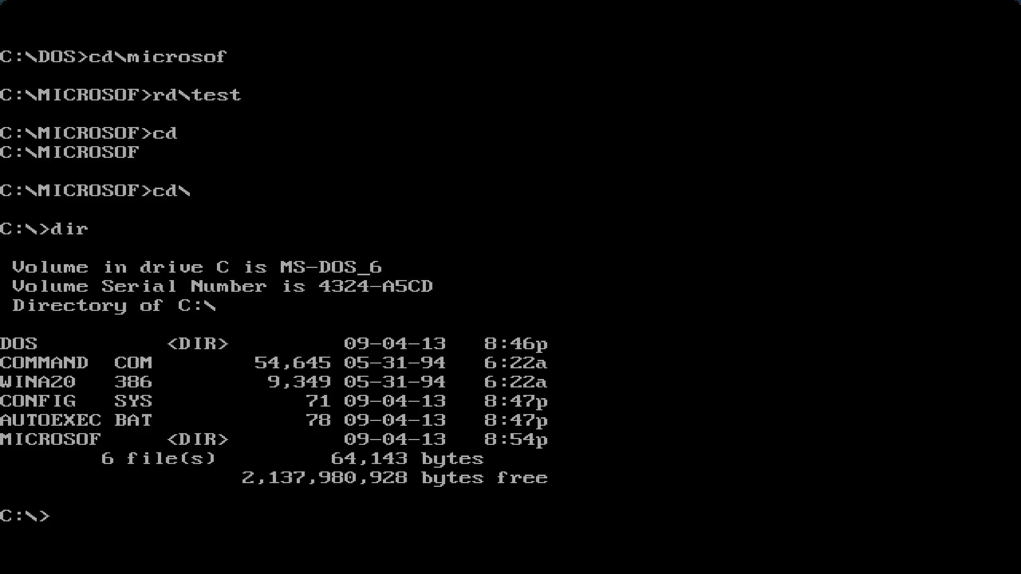
Remove the MICROSOF directory from the C:\ root with rd\microsoft and list the root directory with dir
text(rdd\)
text(micros)
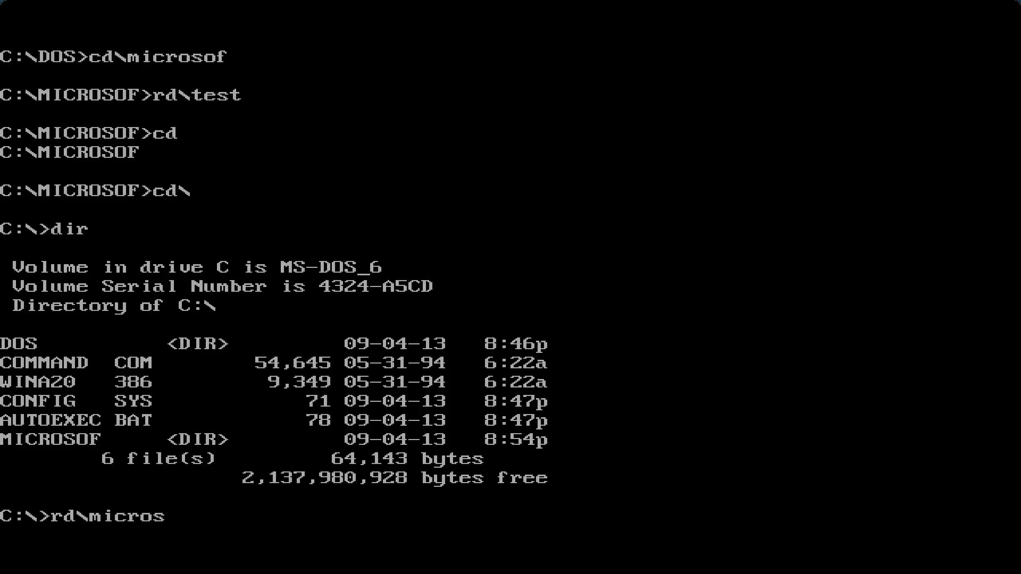
text(oft)
key(BackSpace)
text(d)
key(BackSpace)
text(t)
key(Return)
text(c)
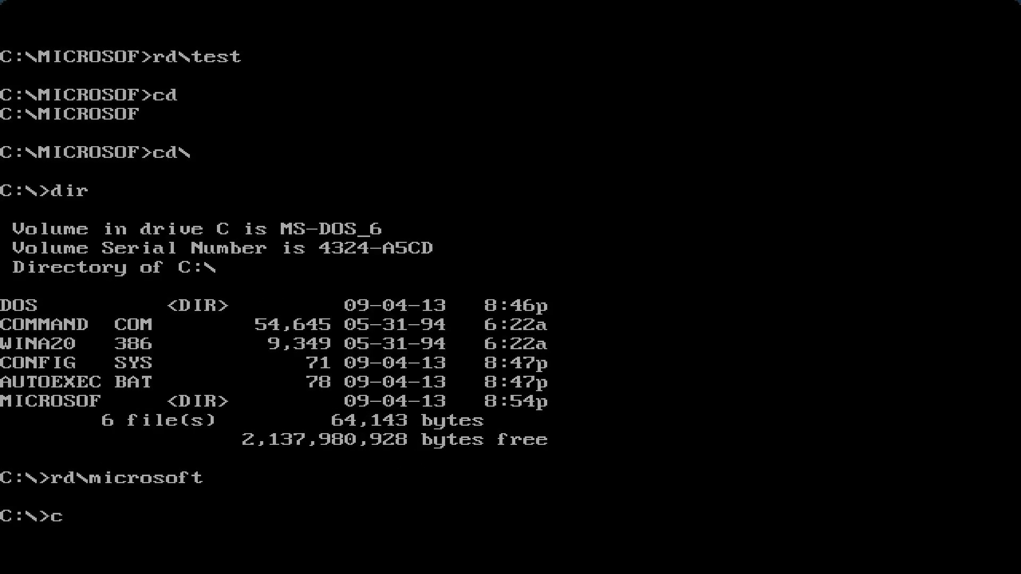
key(BackSpace)
text(dir)
key(Return)
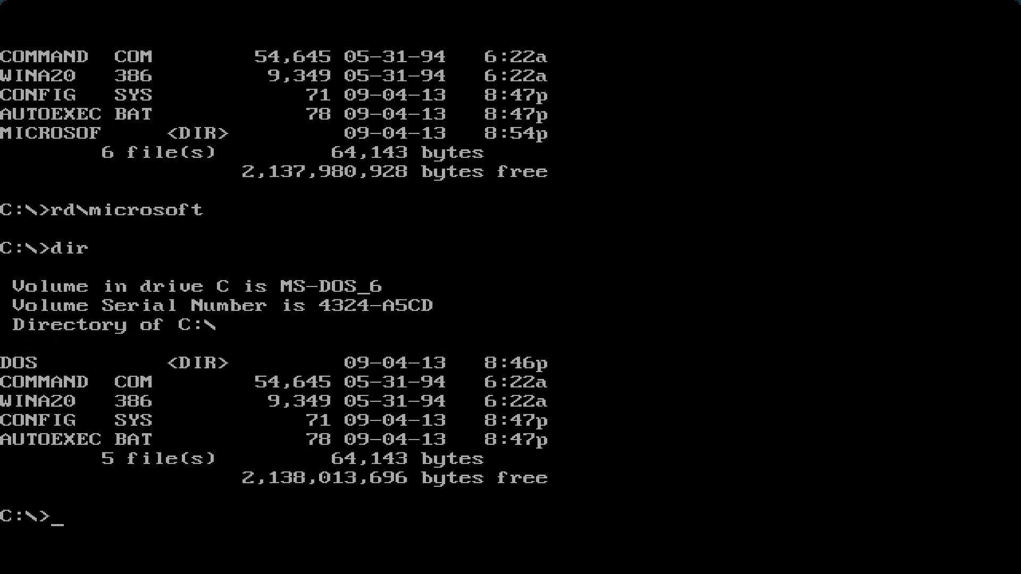